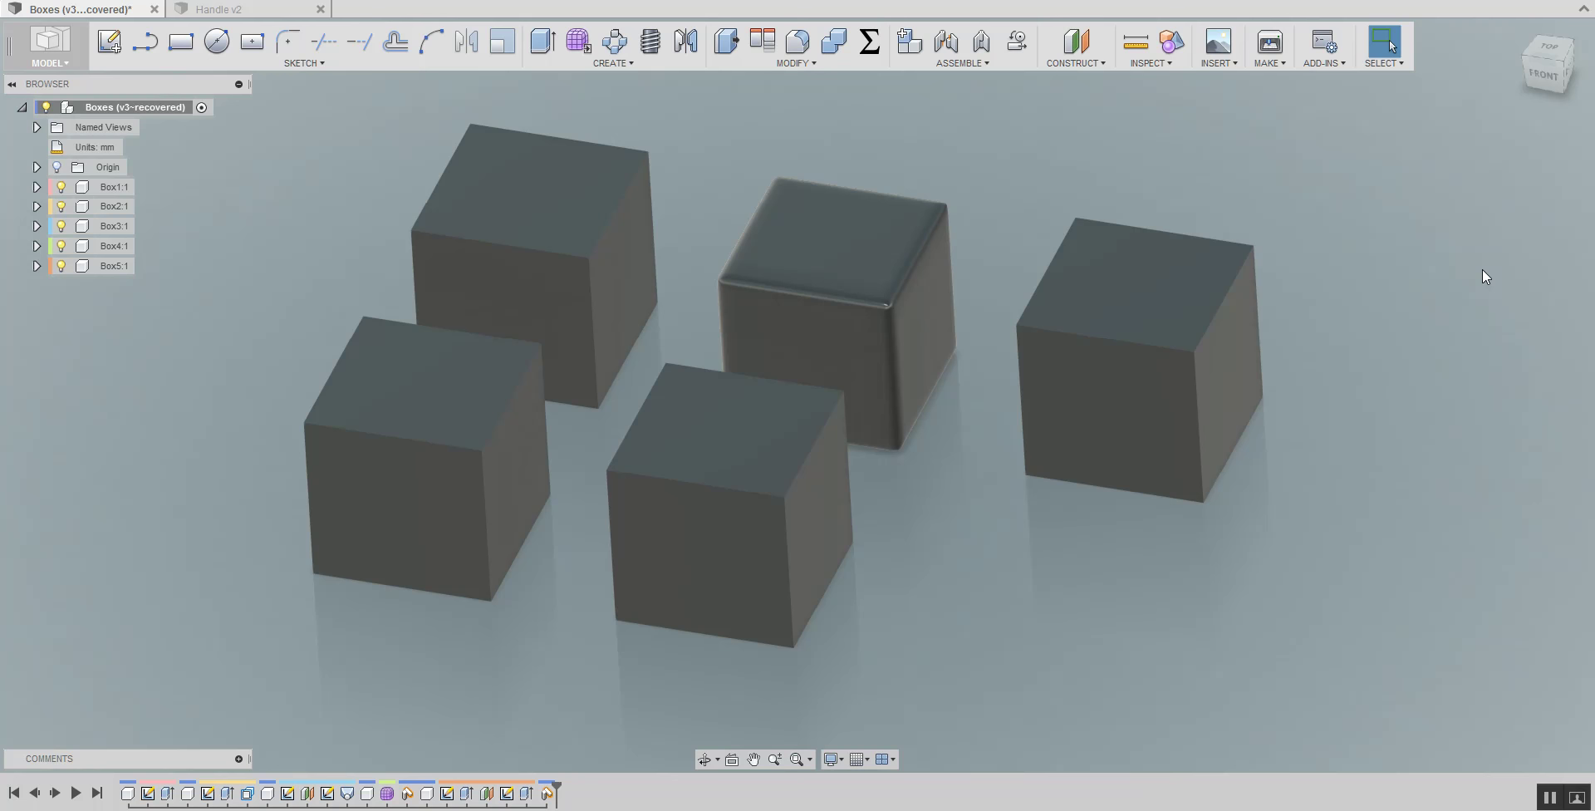
# Show the sketches of Box1 and Box2 in the boxes design
pyautogui.scroll(1, 1483, 270)
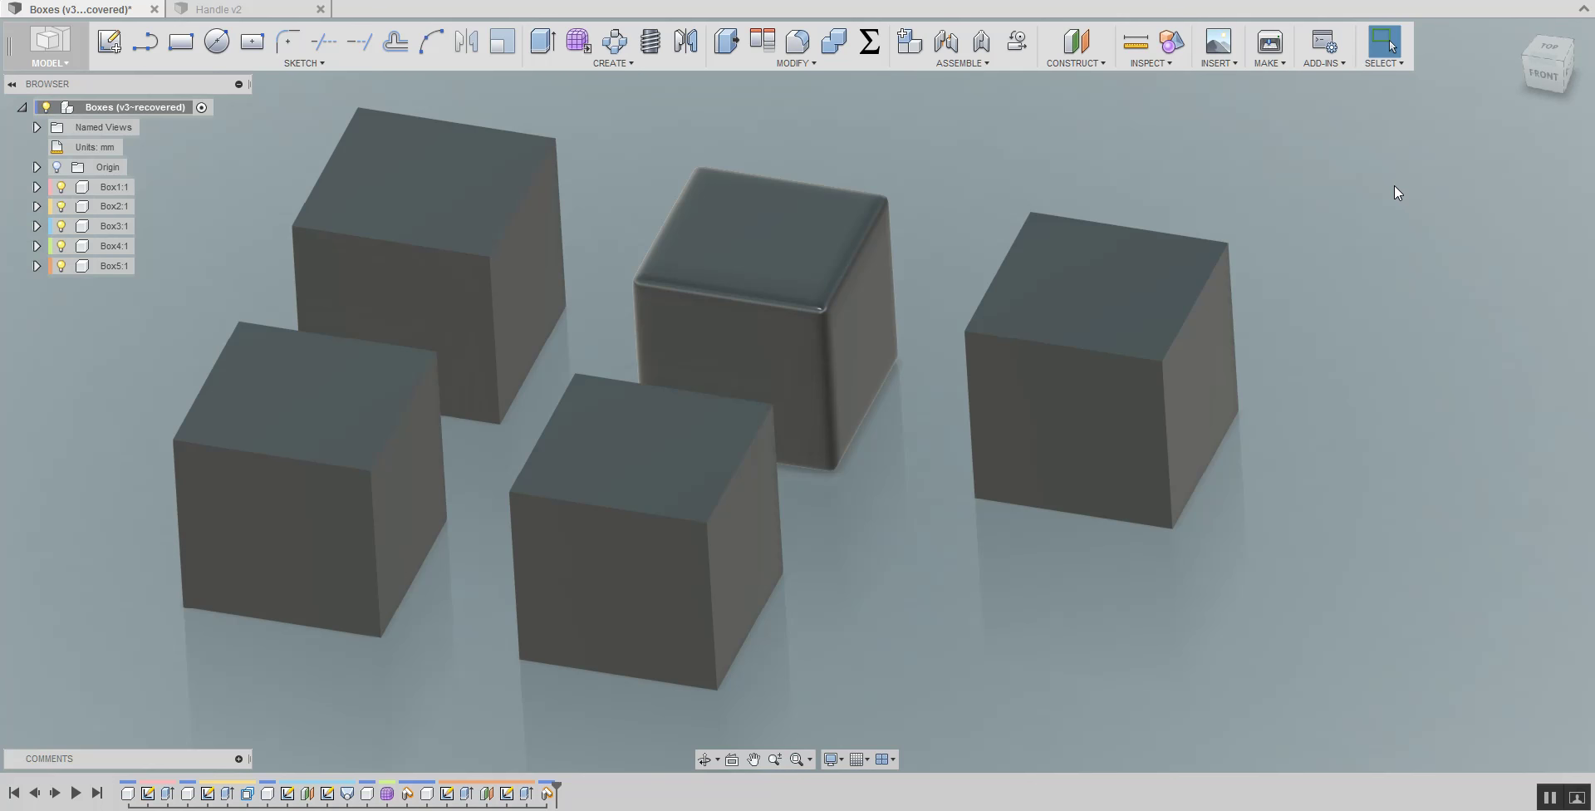
pyautogui.keyDown('shift'); pyautogui.moveTo(1394, 186); pyautogui.dragTo(1394, 186, button='middle'); pyautogui.keyUp('shift')
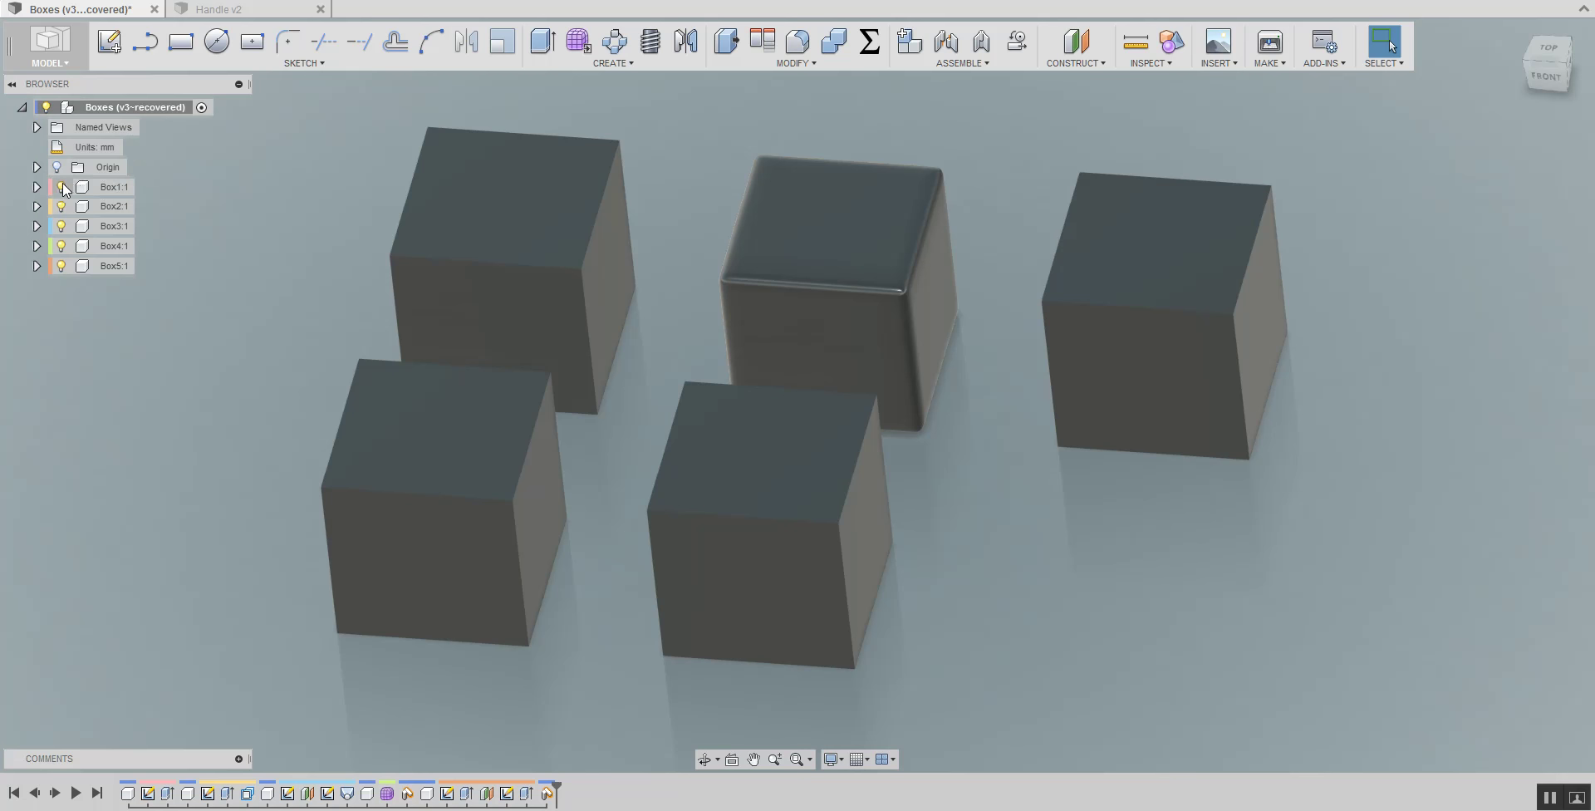
pyautogui.click(37, 188)
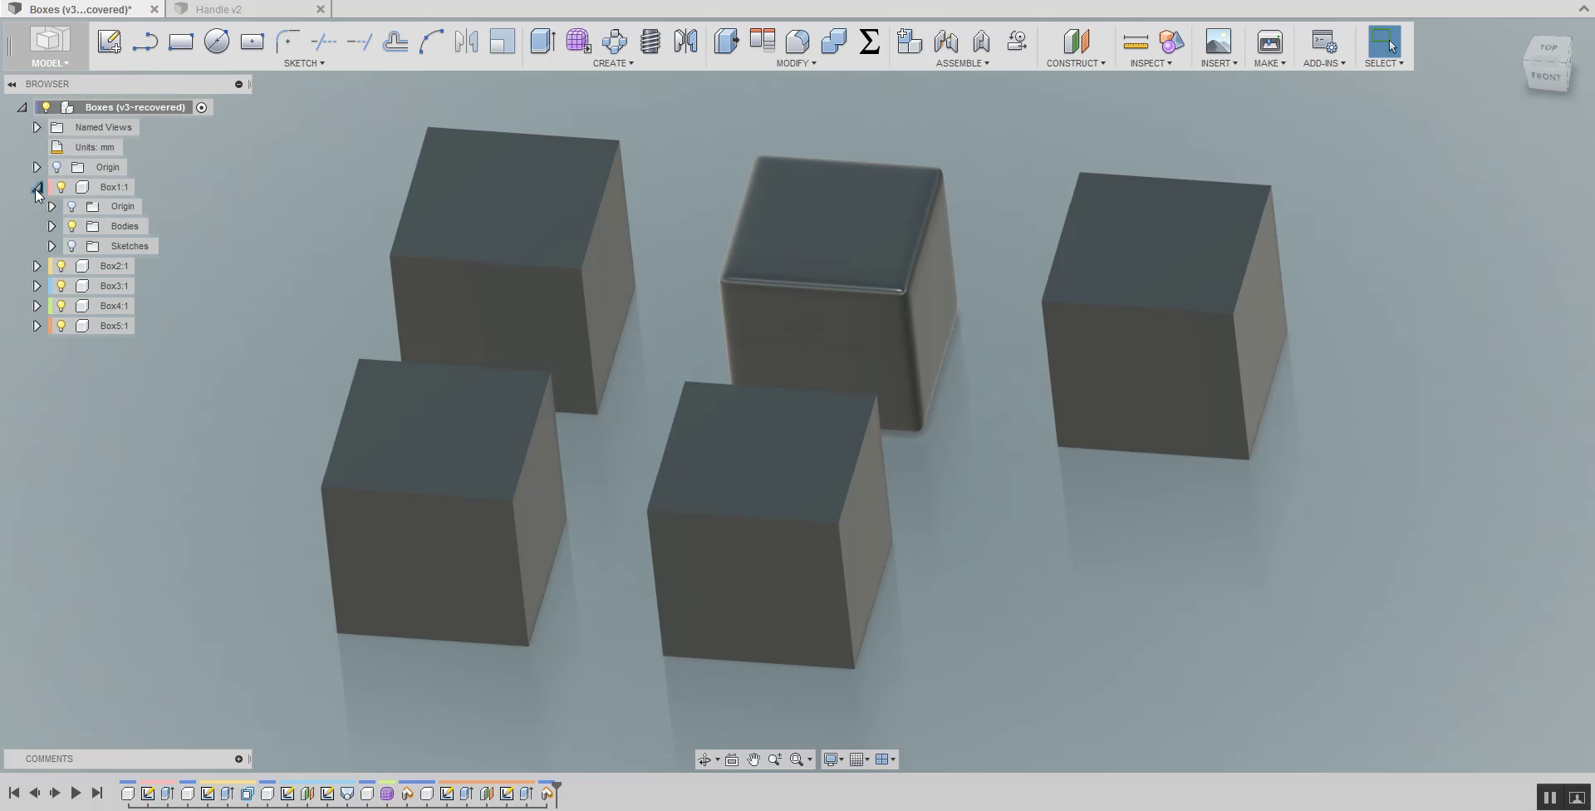
pyautogui.click(72, 246)
pyautogui.click(36, 266)
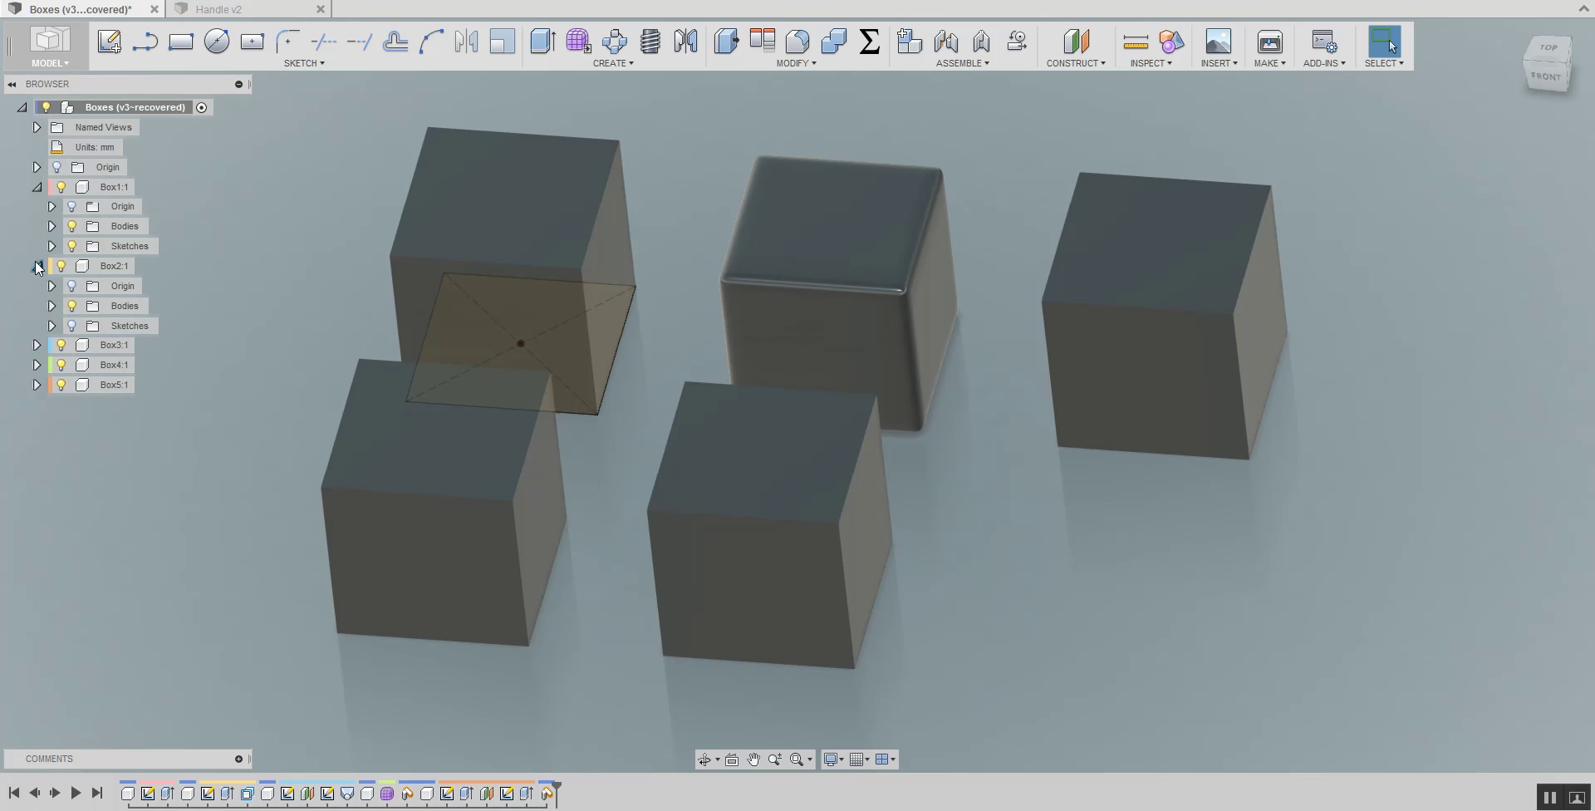
pyautogui.click(73, 325)
pyautogui.scroll(5, 1218, 122)
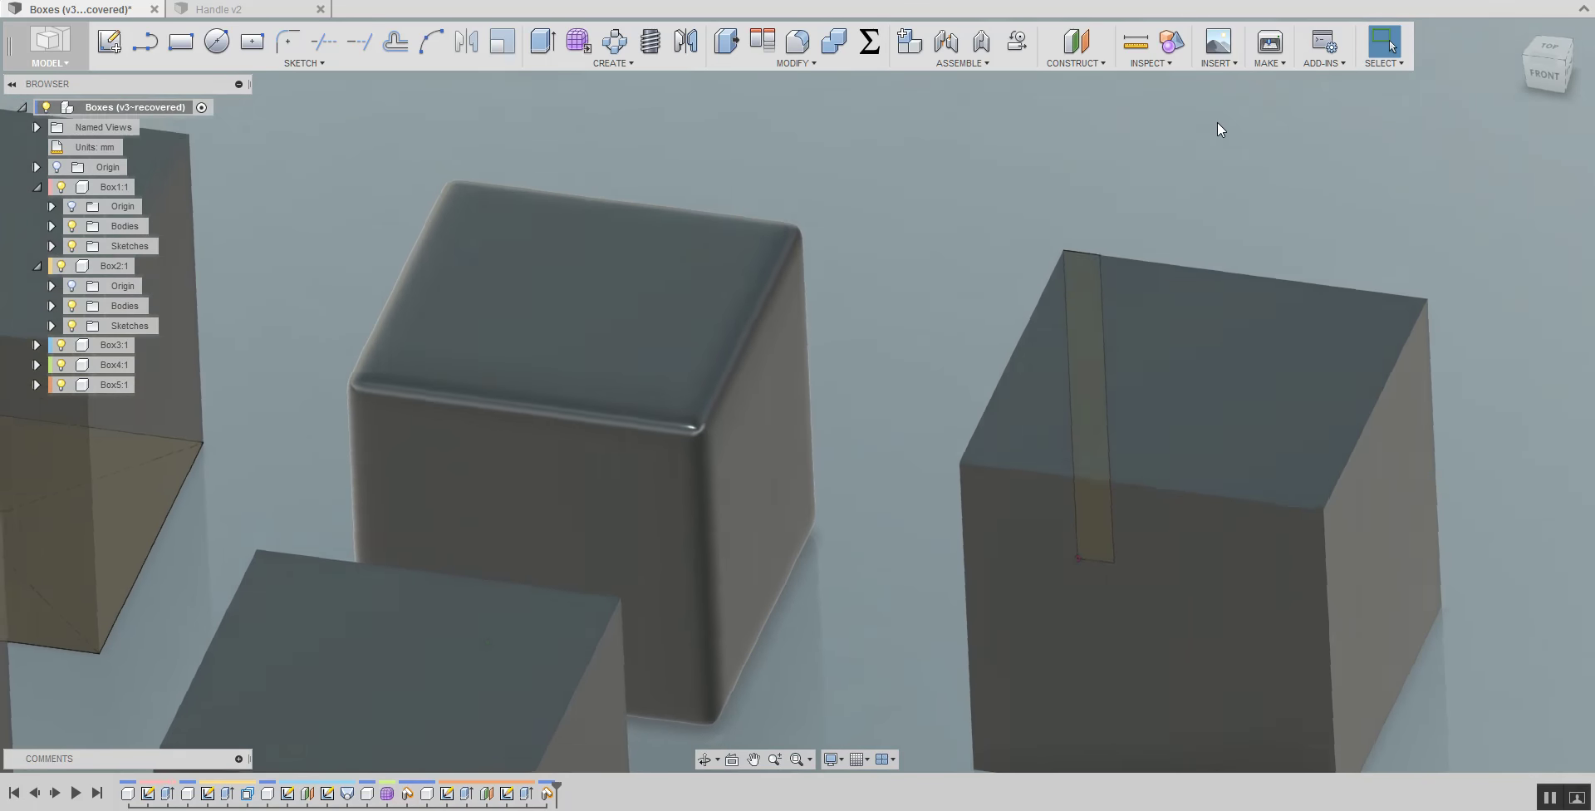
pyautogui.keyDown('shift'); pyautogui.moveTo(1218, 128); pyautogui.dragTo(981, 332, button='middle'); pyautogui.keyUp('shift')
pyautogui.keyDown('shift'); pyautogui.moveTo(953, 468); pyautogui.dragTo(1304, 480, button='middle'); pyautogui.keyUp('shift')
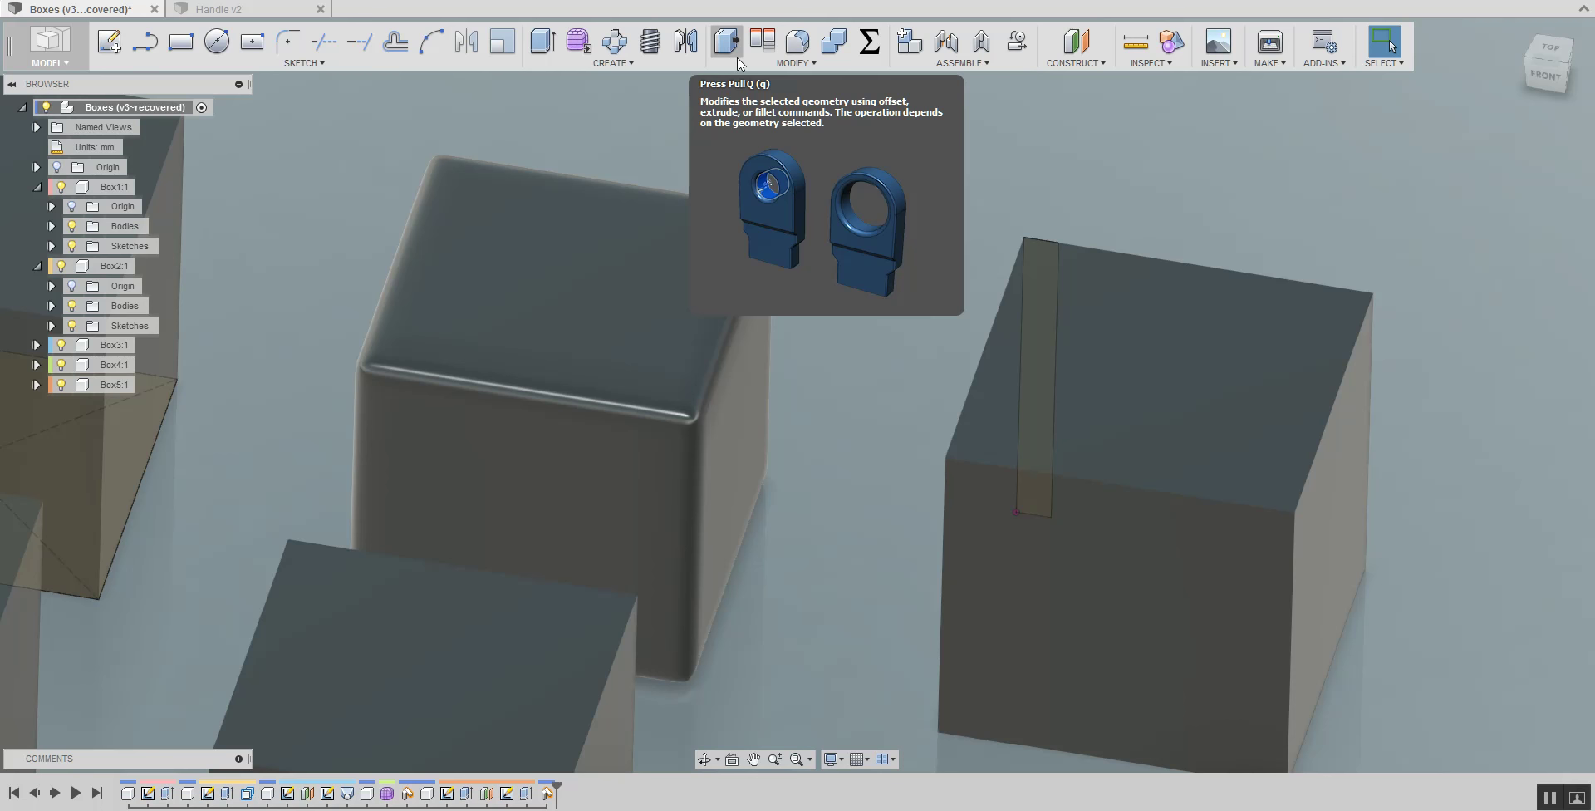
# Show the sketches of Box3 and Box5, and expand Box4 to check its contents
pyautogui.scroll(-3, 934, 122)
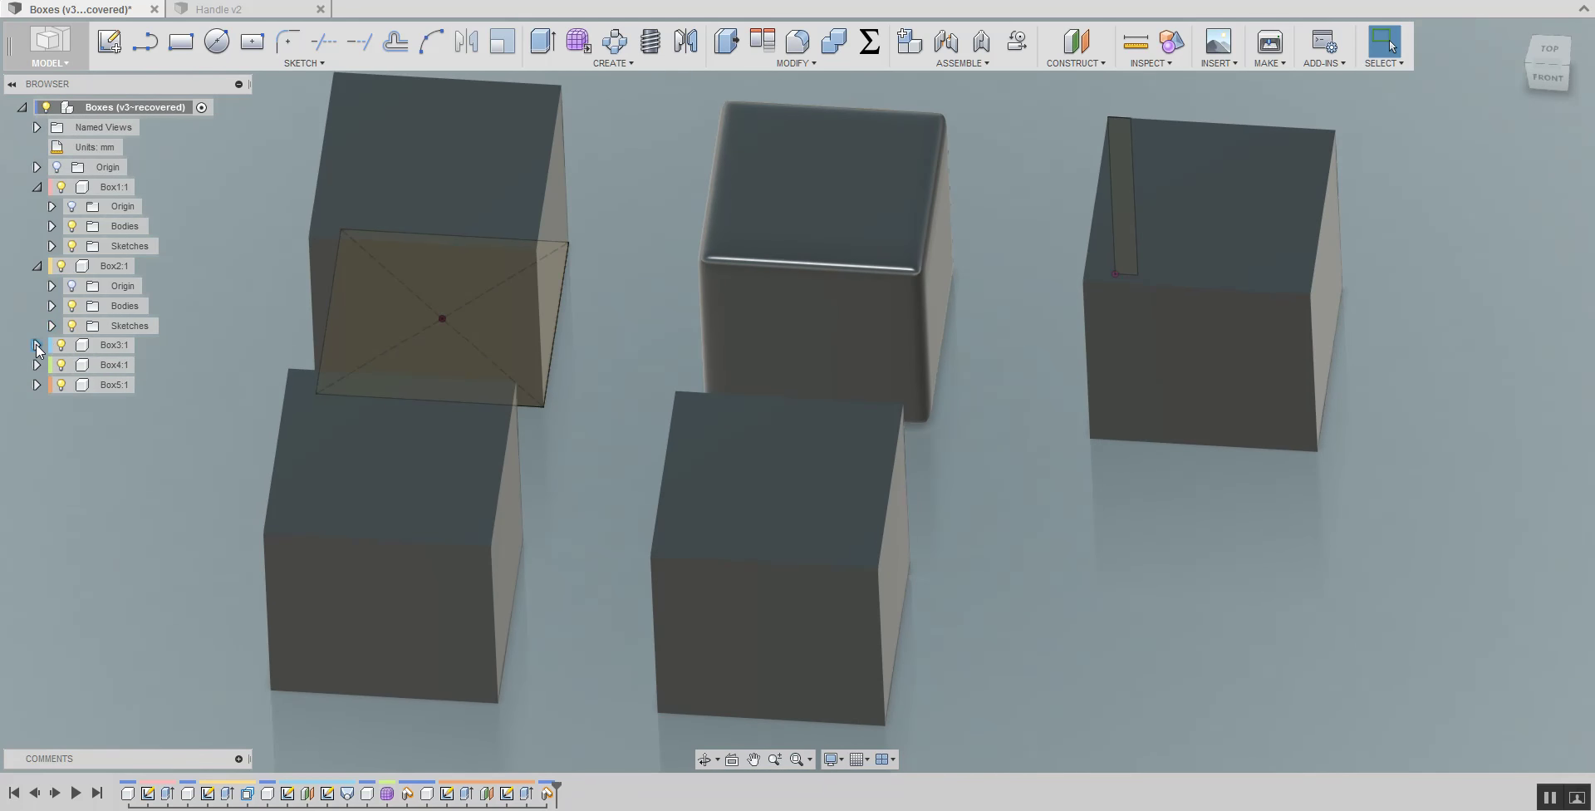
pyautogui.click(37, 344)
pyautogui.click(71, 405)
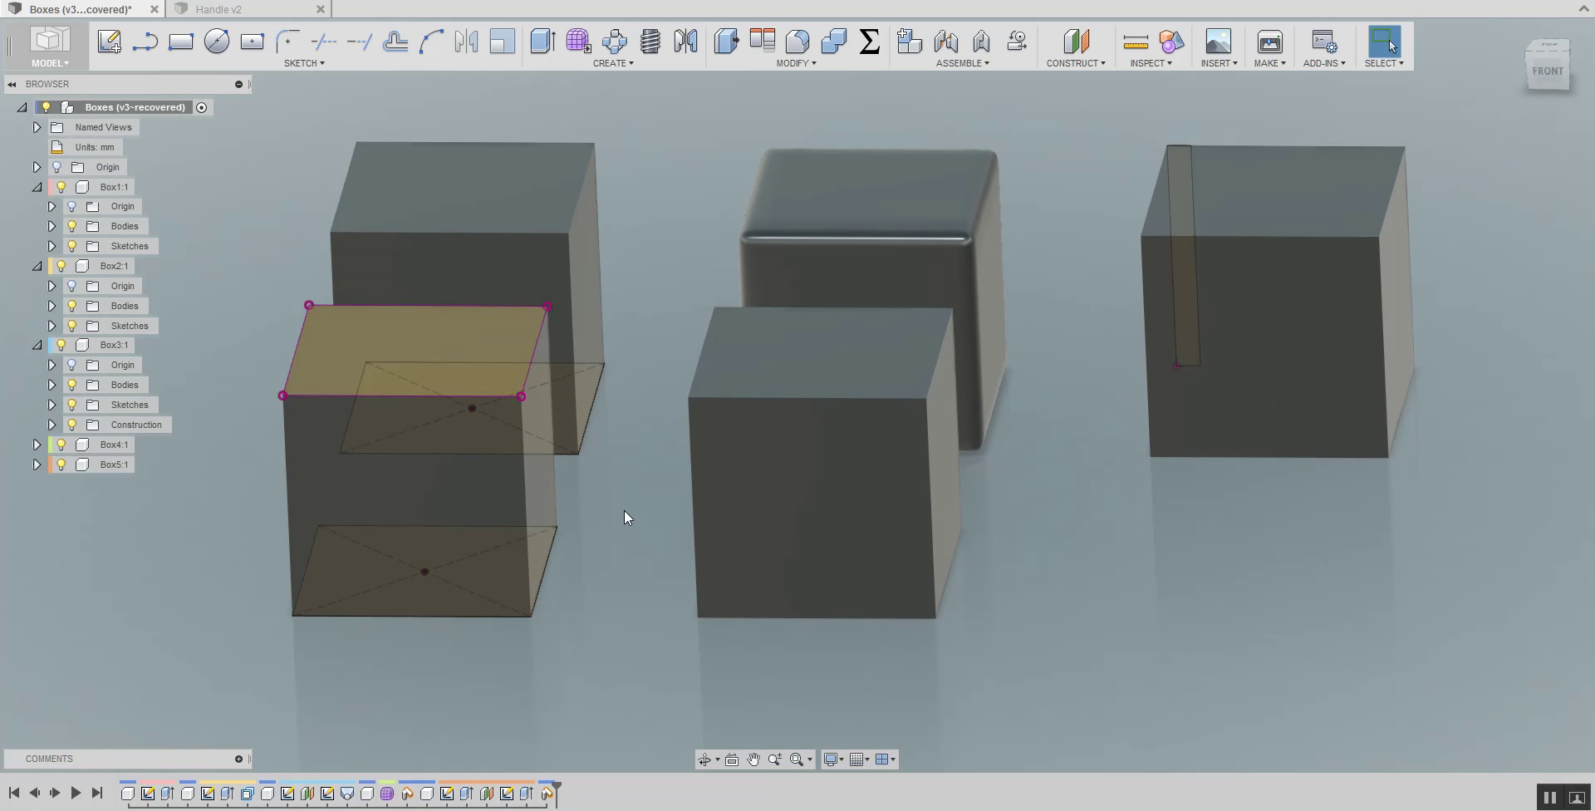
pyautogui.click(37, 445)
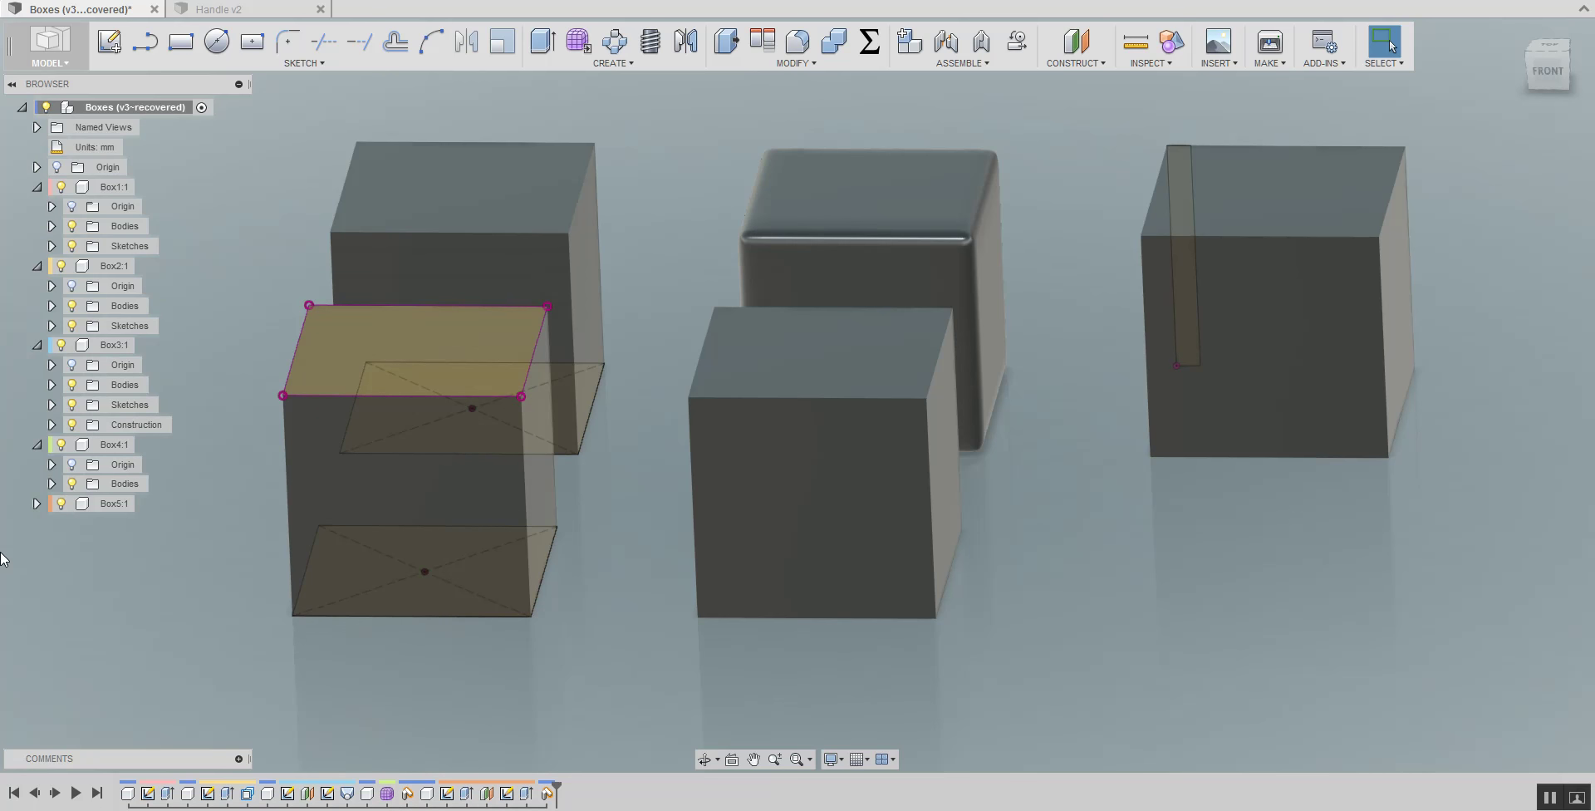
pyautogui.click(36, 503)
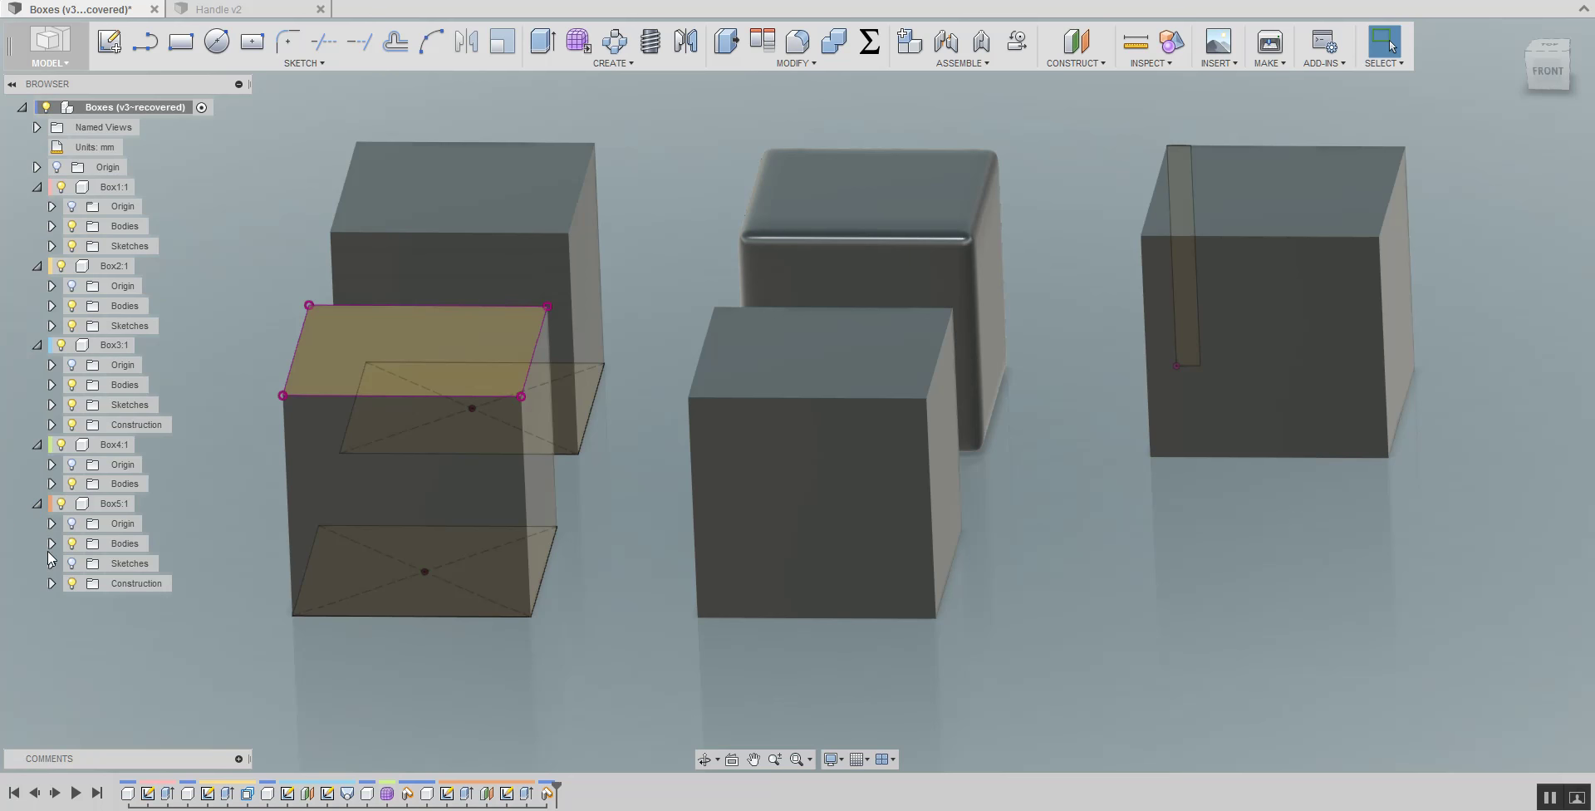
pyautogui.click(71, 563)
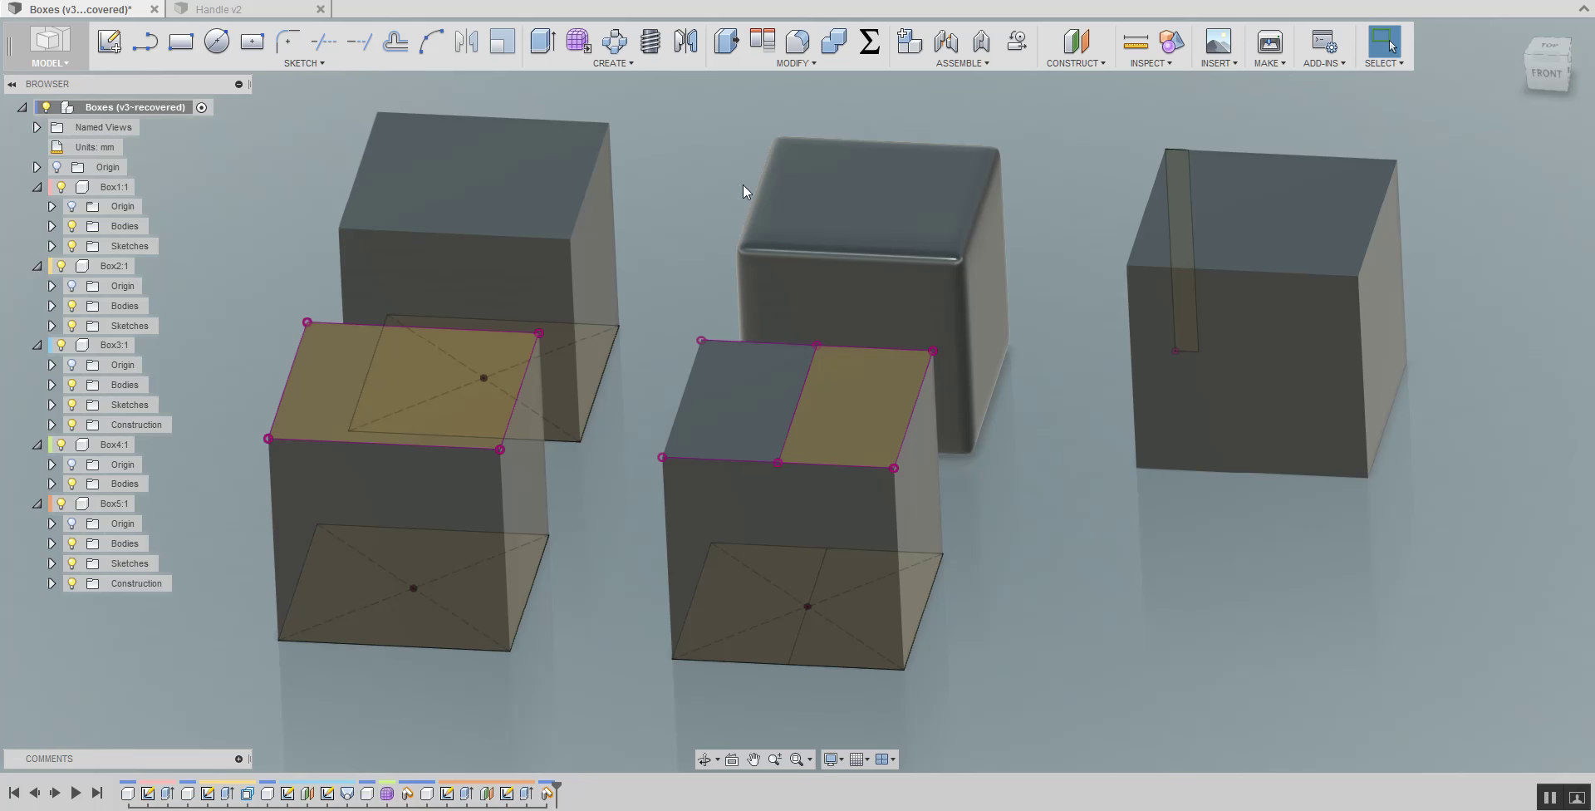
pyautogui.click(625, 64)
# Switch to the Handle design, show Sketch1 of Component1 and look up the Pipe command
pyautogui.click(272, 10)
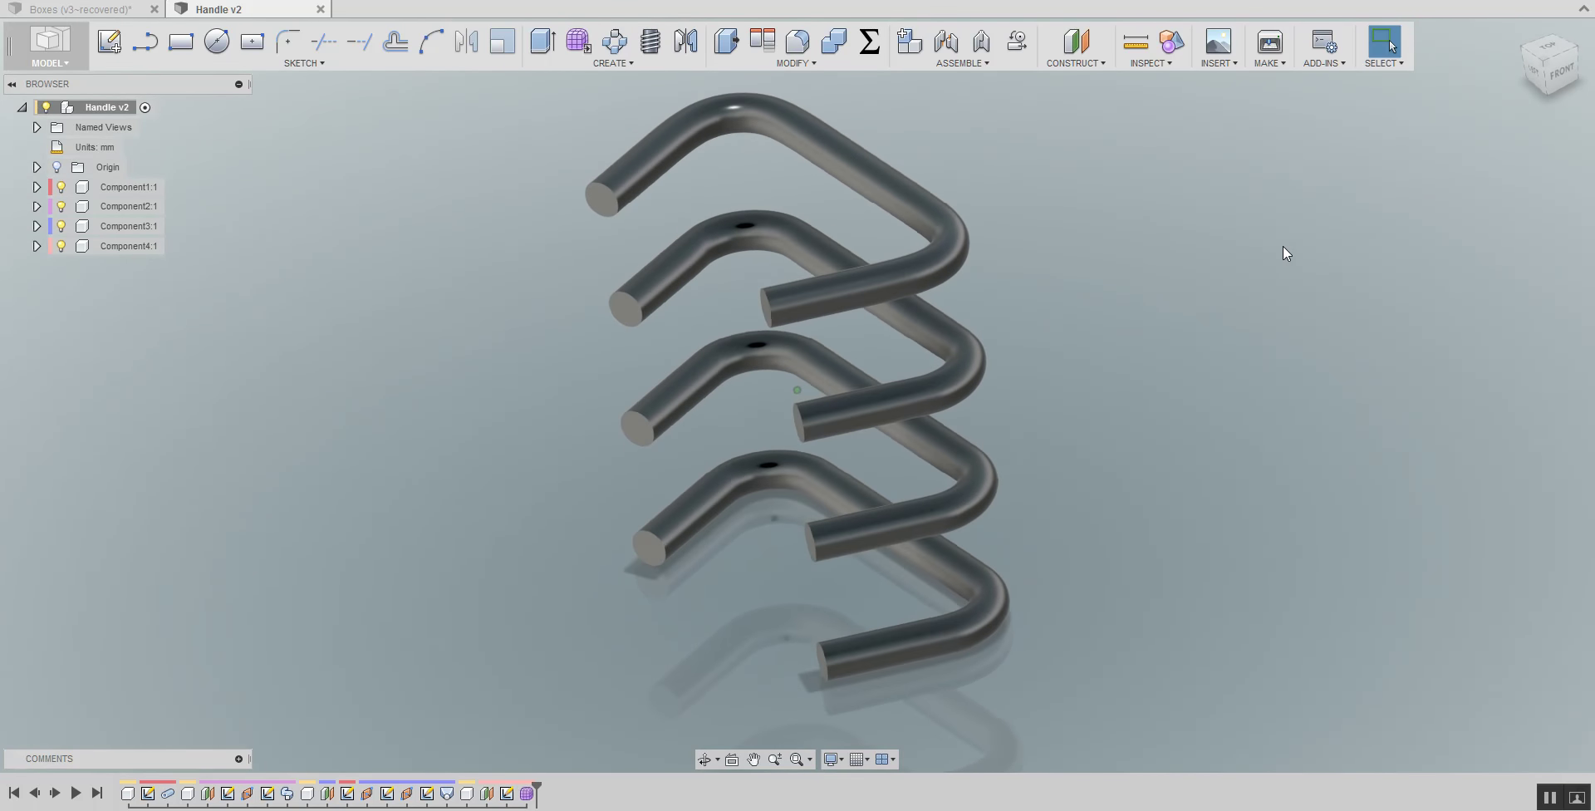
pyautogui.click(38, 187)
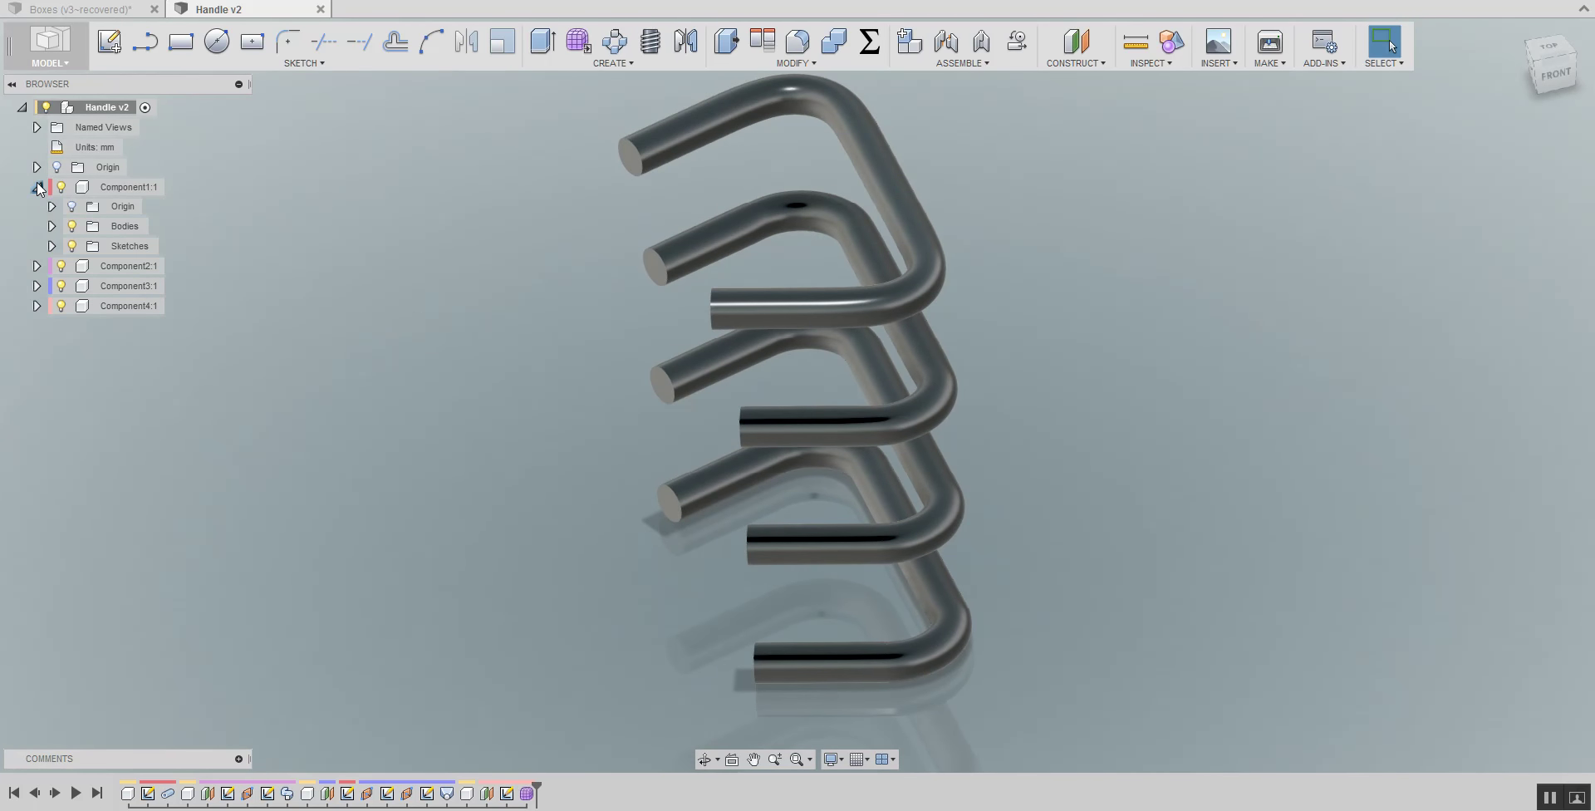
pyautogui.click(51, 246)
pyautogui.click(88, 266)
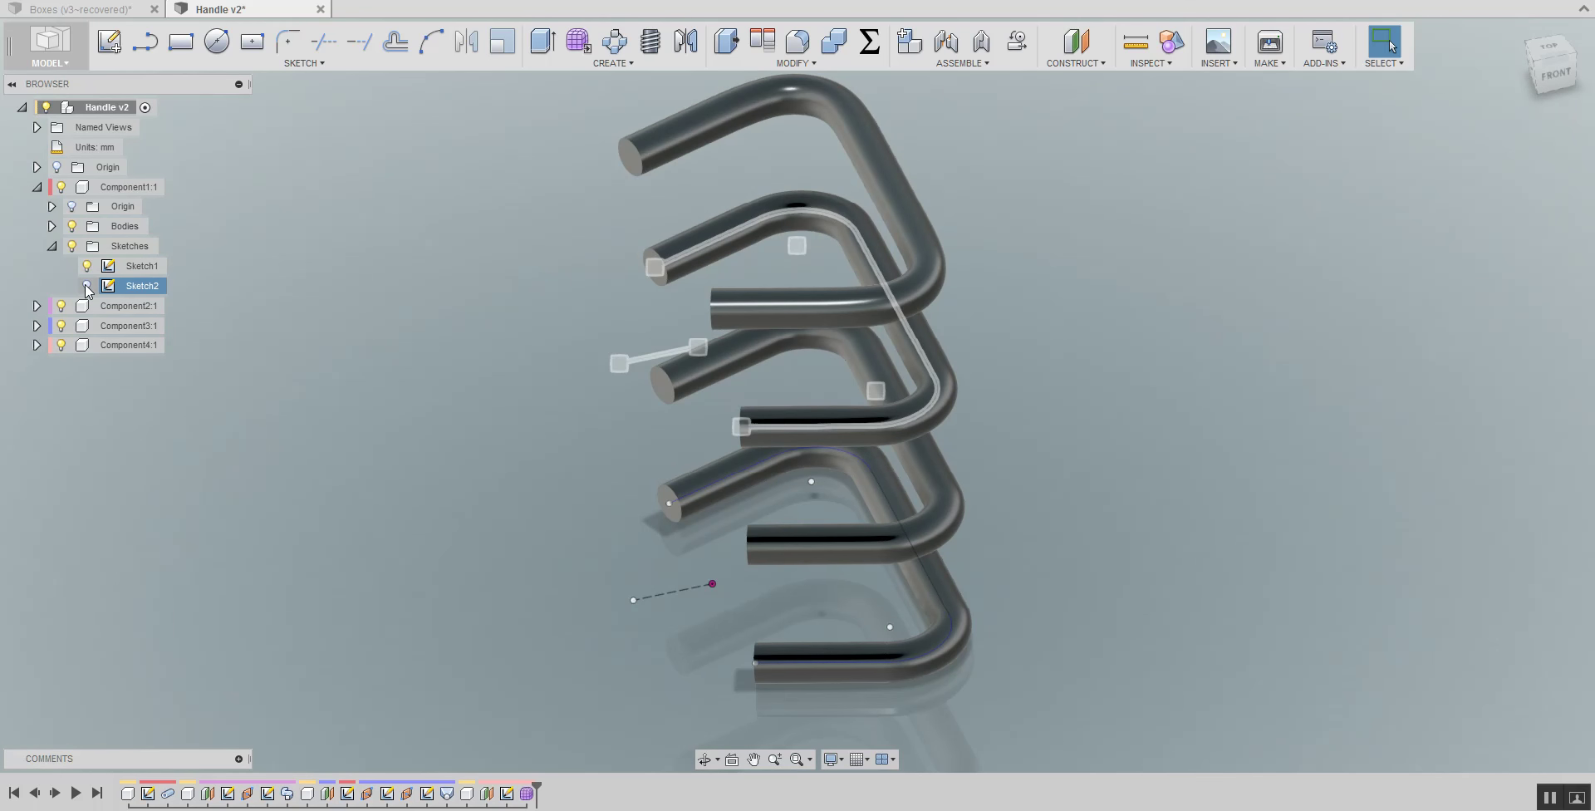
pyautogui.click(88, 286)
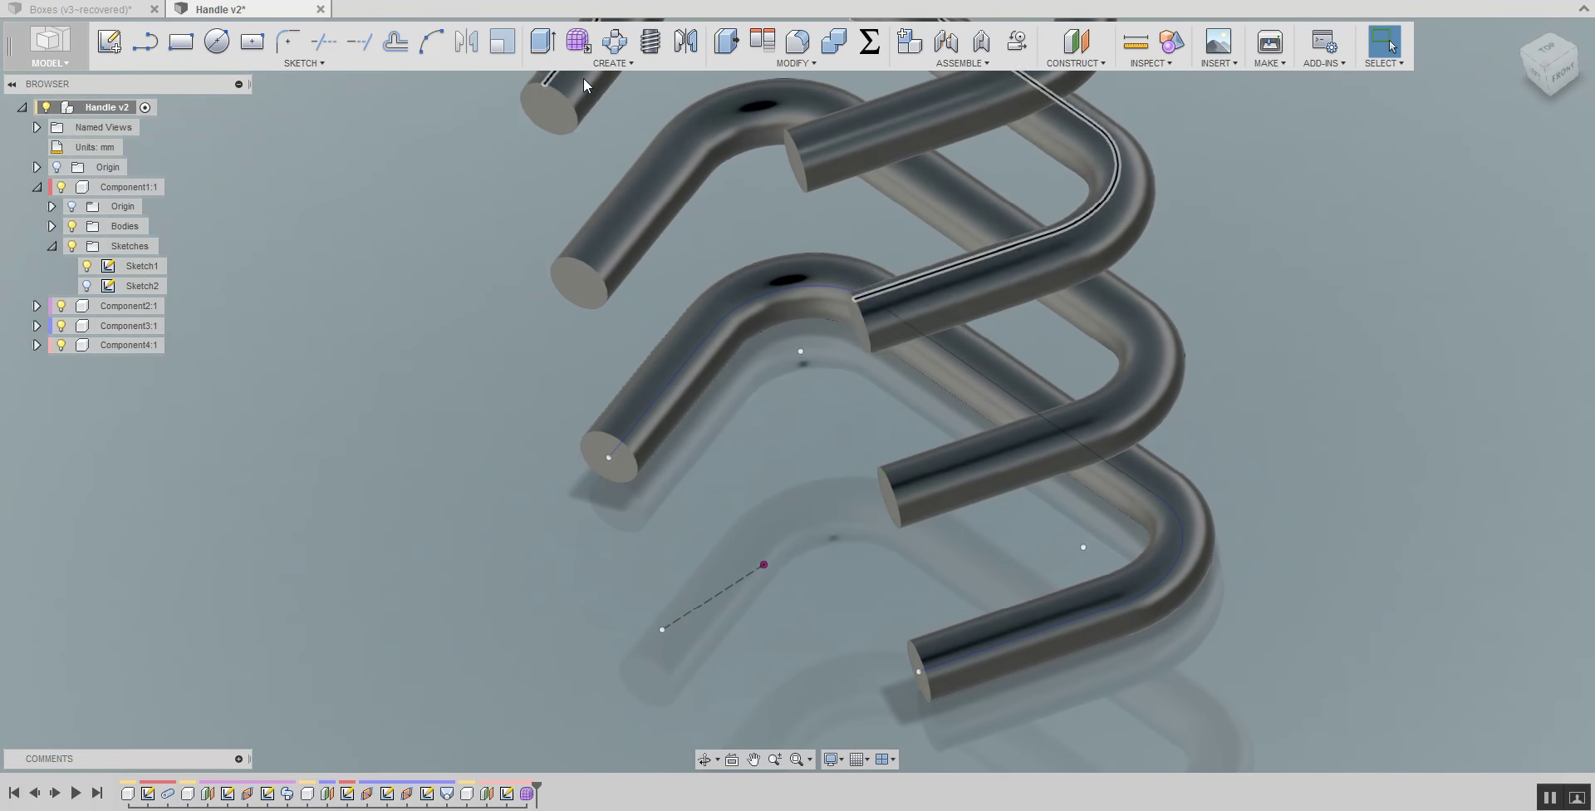
pyautogui.click(615, 63)
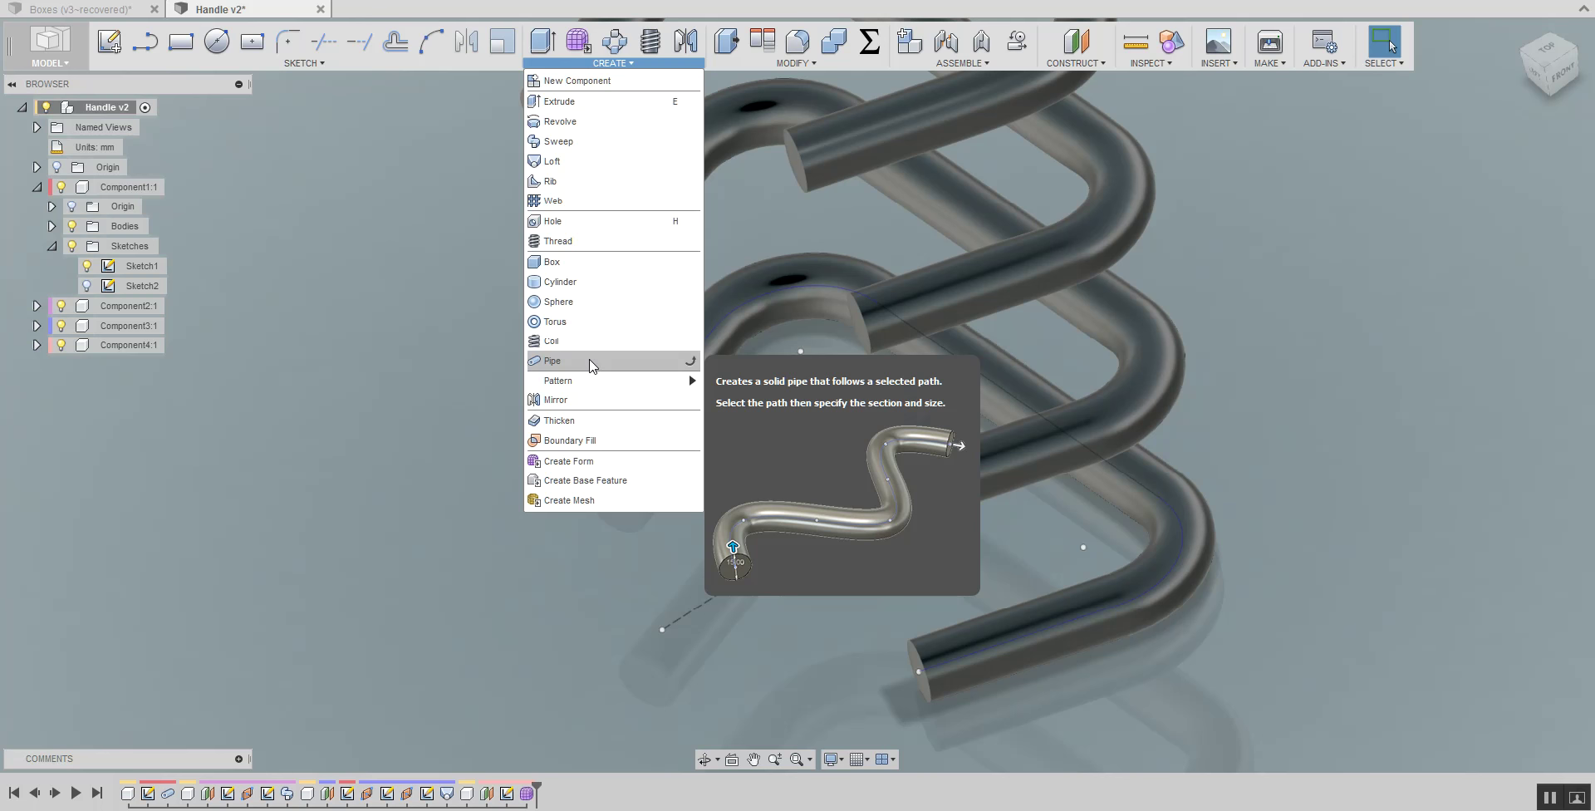
# Show Component2's sketches, including the circular profile in its Sketch2
pyautogui.click(37, 306)
pyautogui.click(73, 366)
pyautogui.scroll(2, 1179, 319)
pyautogui.keyDown('shift'); pyautogui.moveTo(1186, 324); pyautogui.dragTo(1122, 295, button='middle'); pyautogui.keyUp('shift')
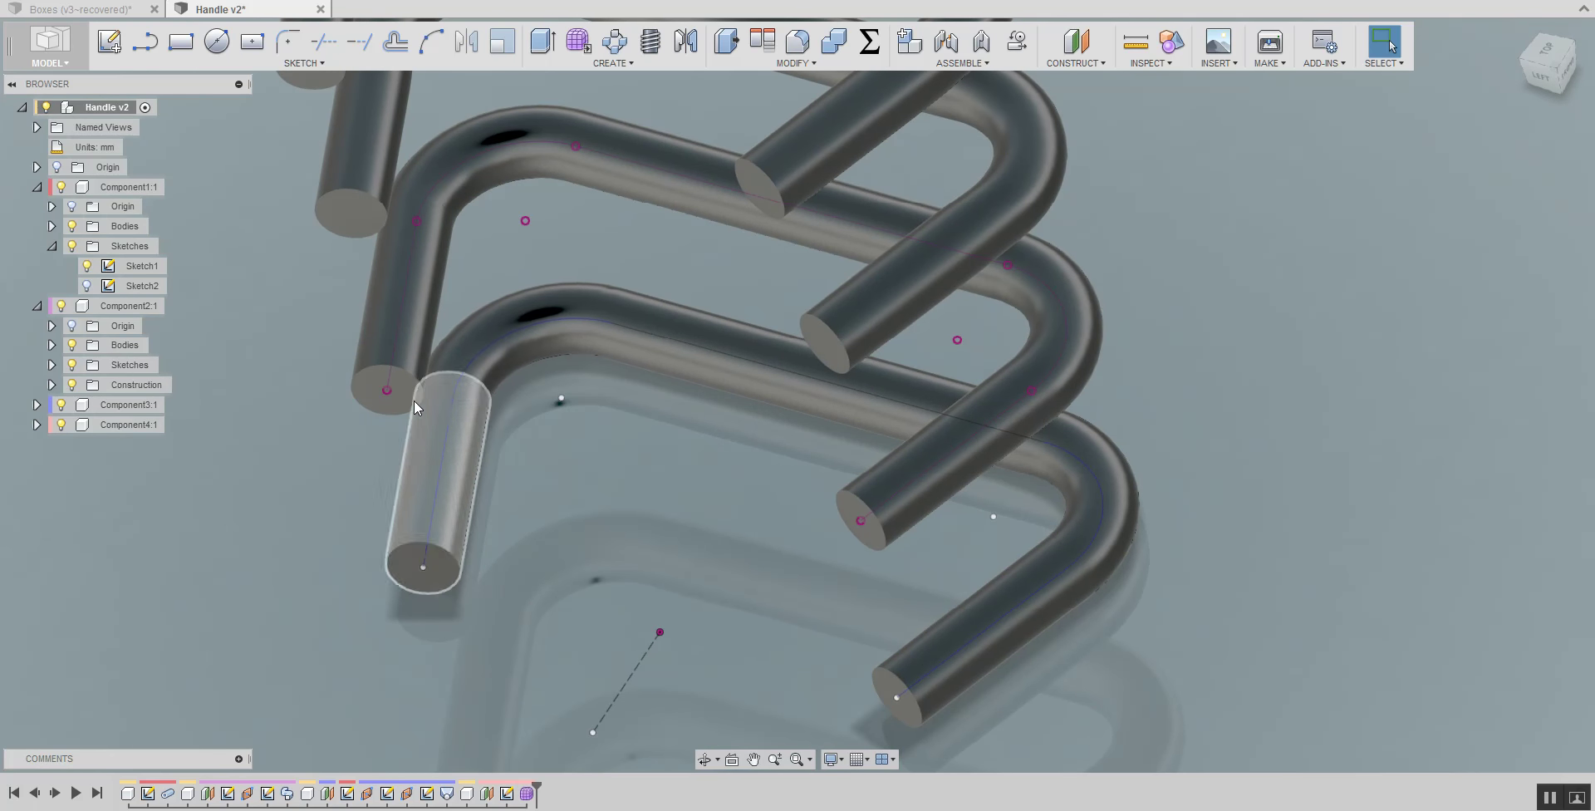
pyautogui.keyDown('shift'); pyautogui.moveTo(412, 401); pyautogui.dragTo(313, 395, button='middle'); pyautogui.keyUp('shift')
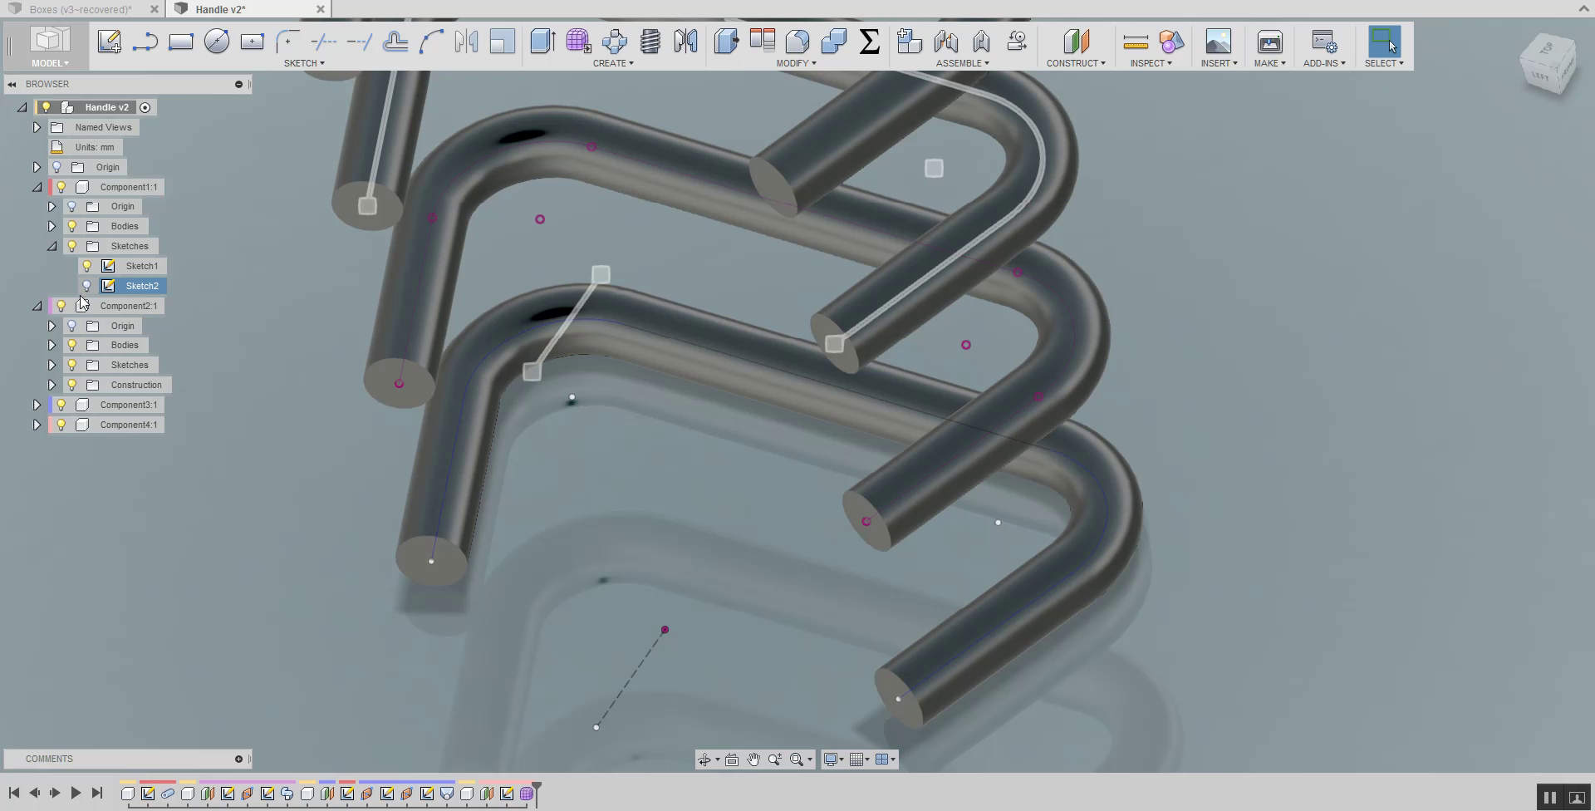
pyautogui.click(51, 365)
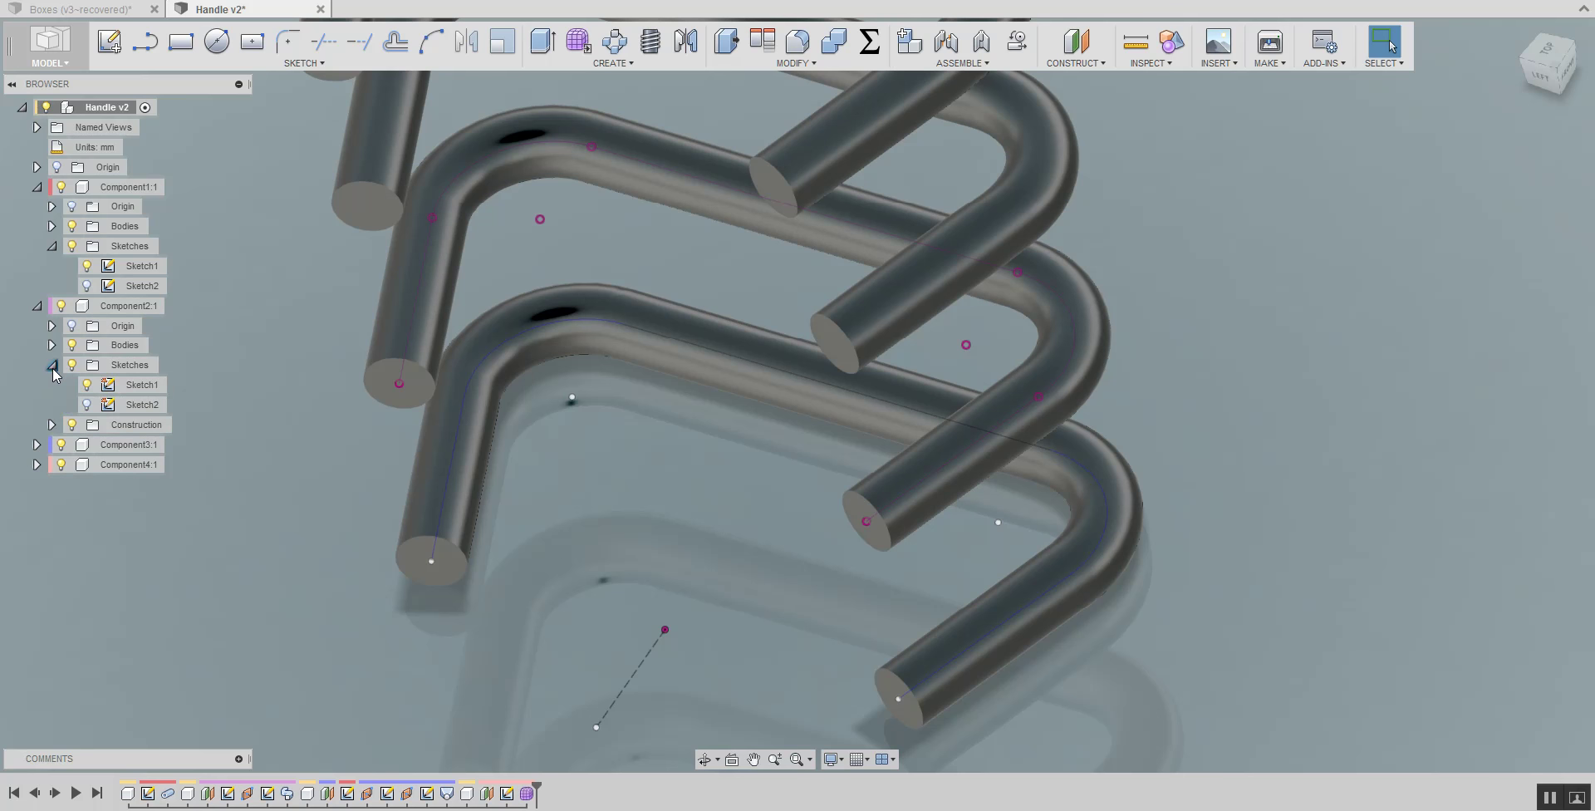
pyautogui.click(87, 404)
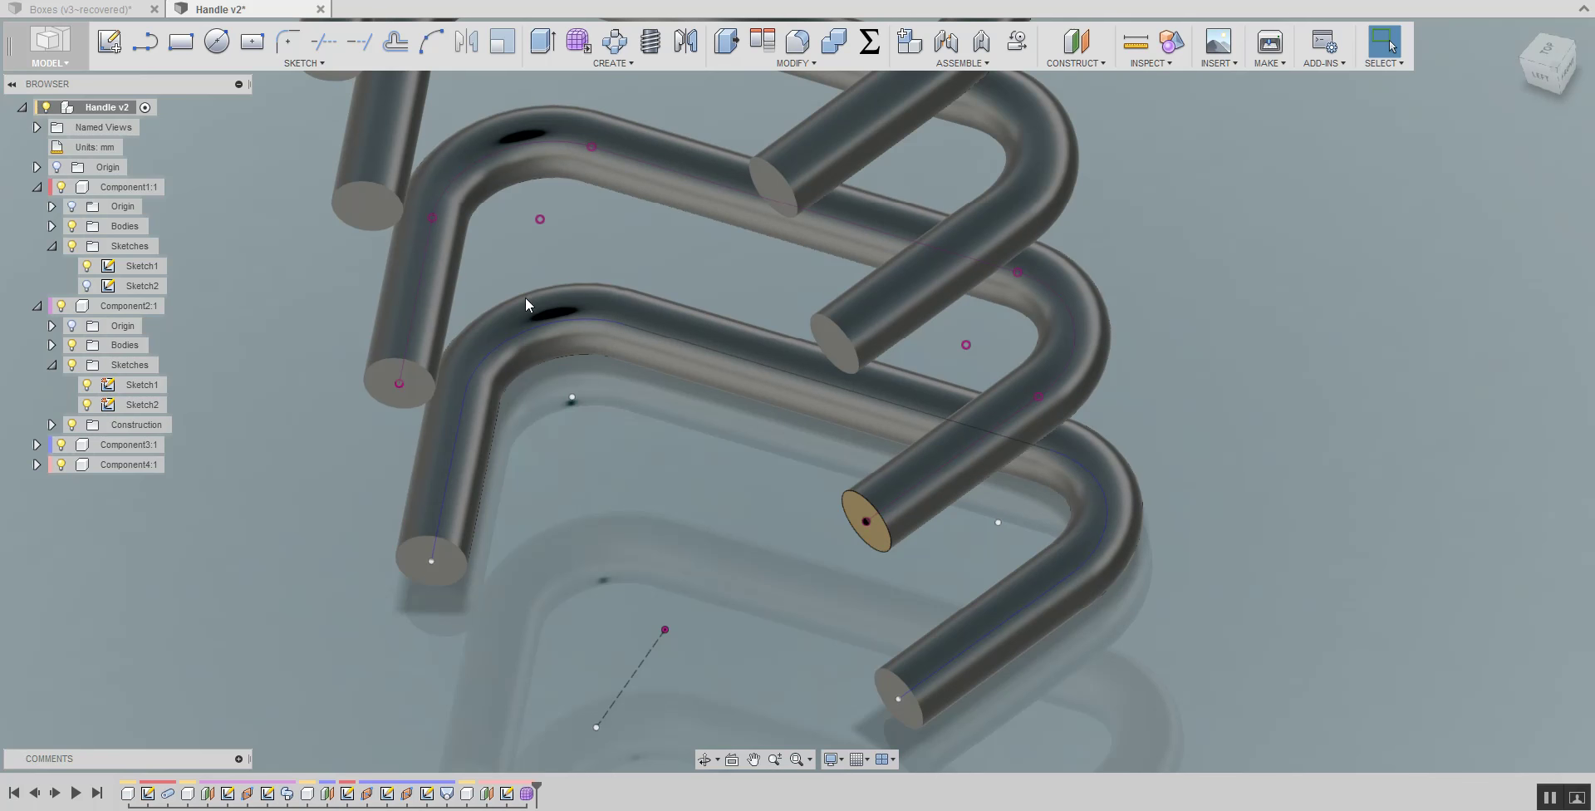
# Show Sketch1 and Sketch2 of Component3 and select the loft feature in the design history
pyautogui.click(36, 445)
pyautogui.click(51, 504)
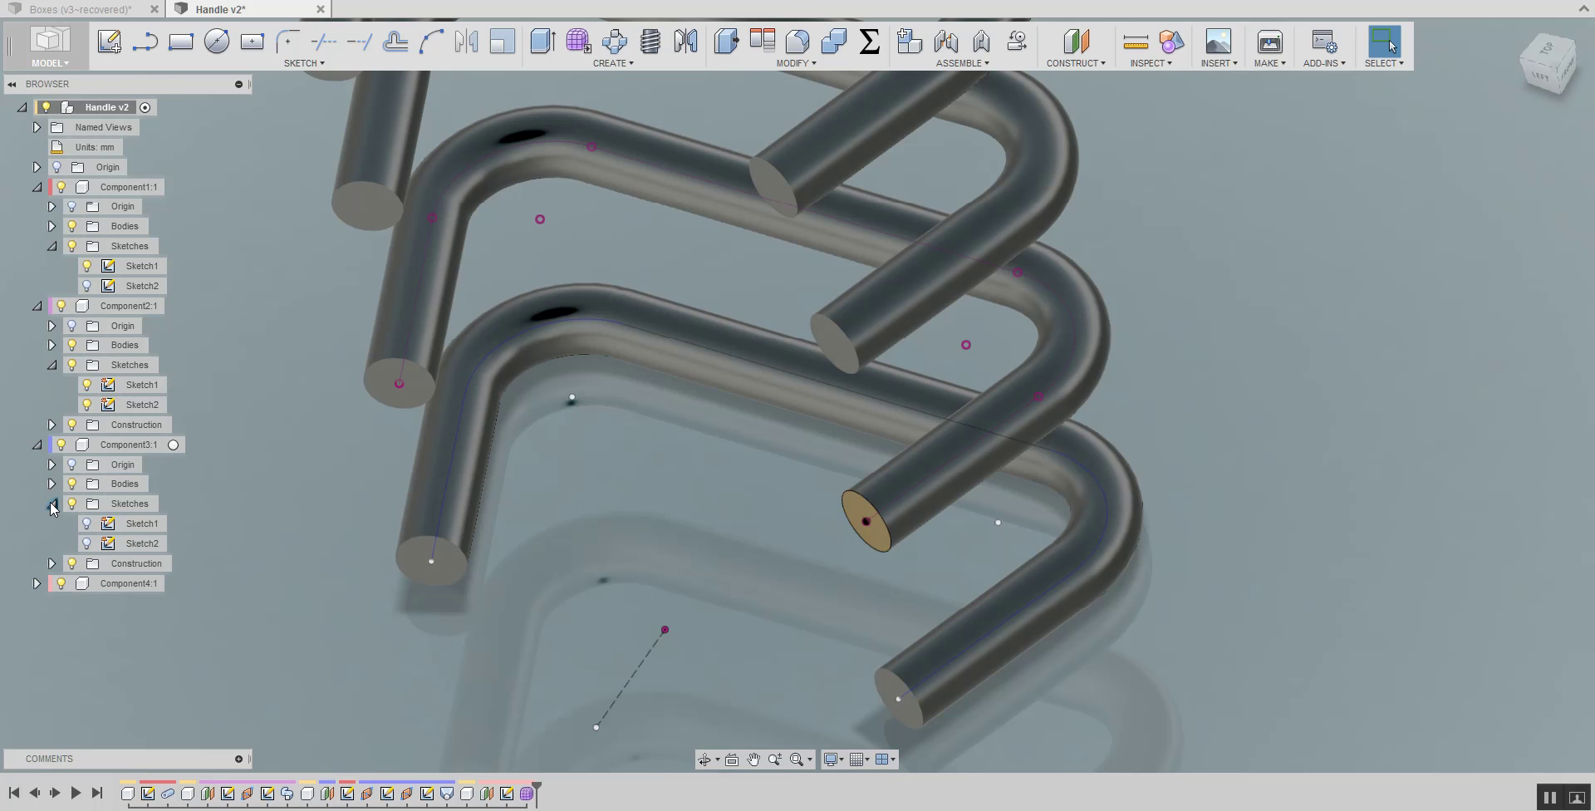
pyautogui.click(87, 544)
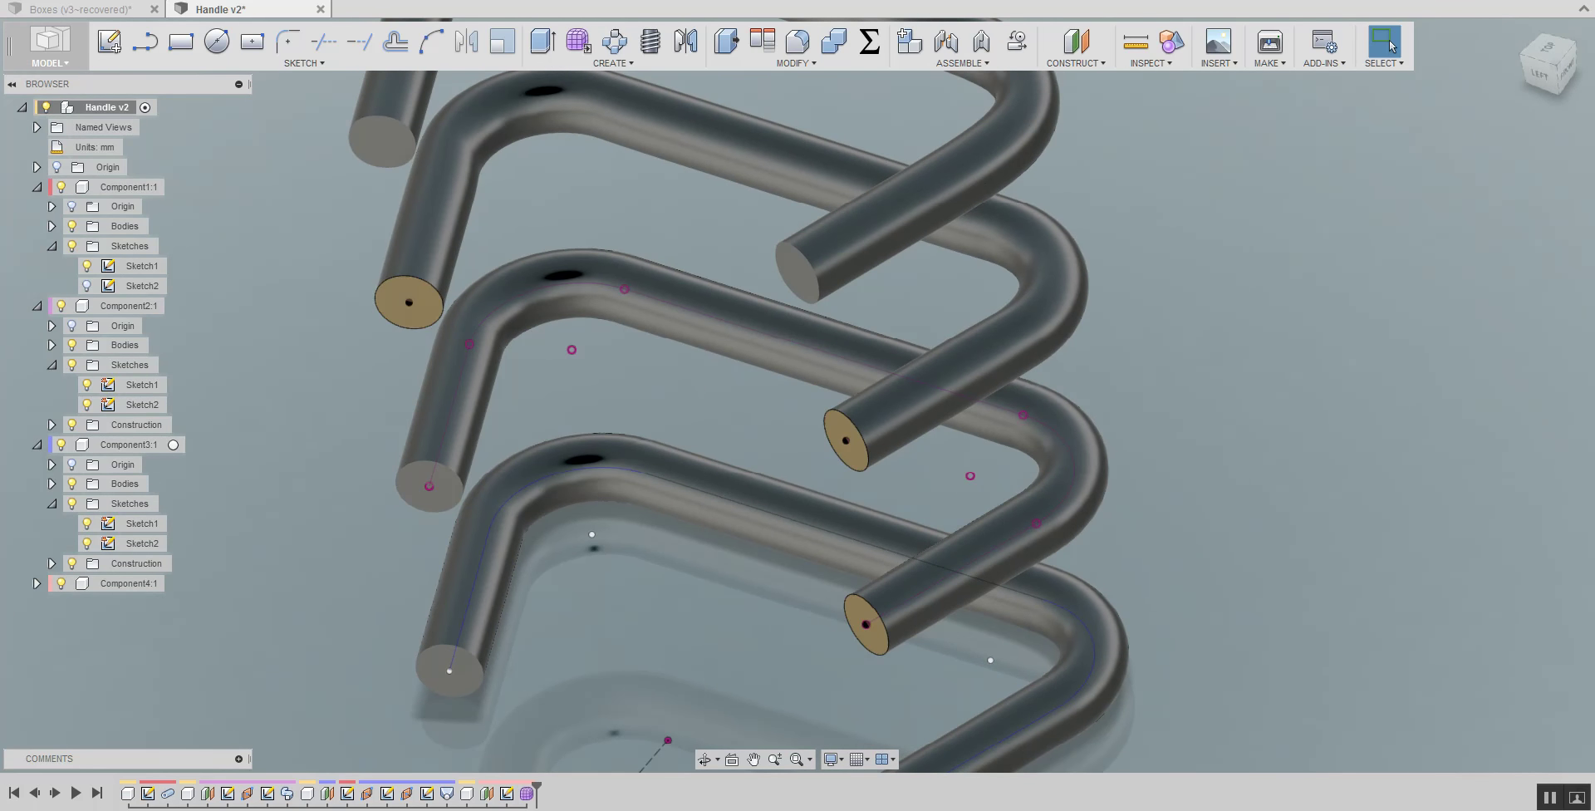
pyautogui.click(447, 793)
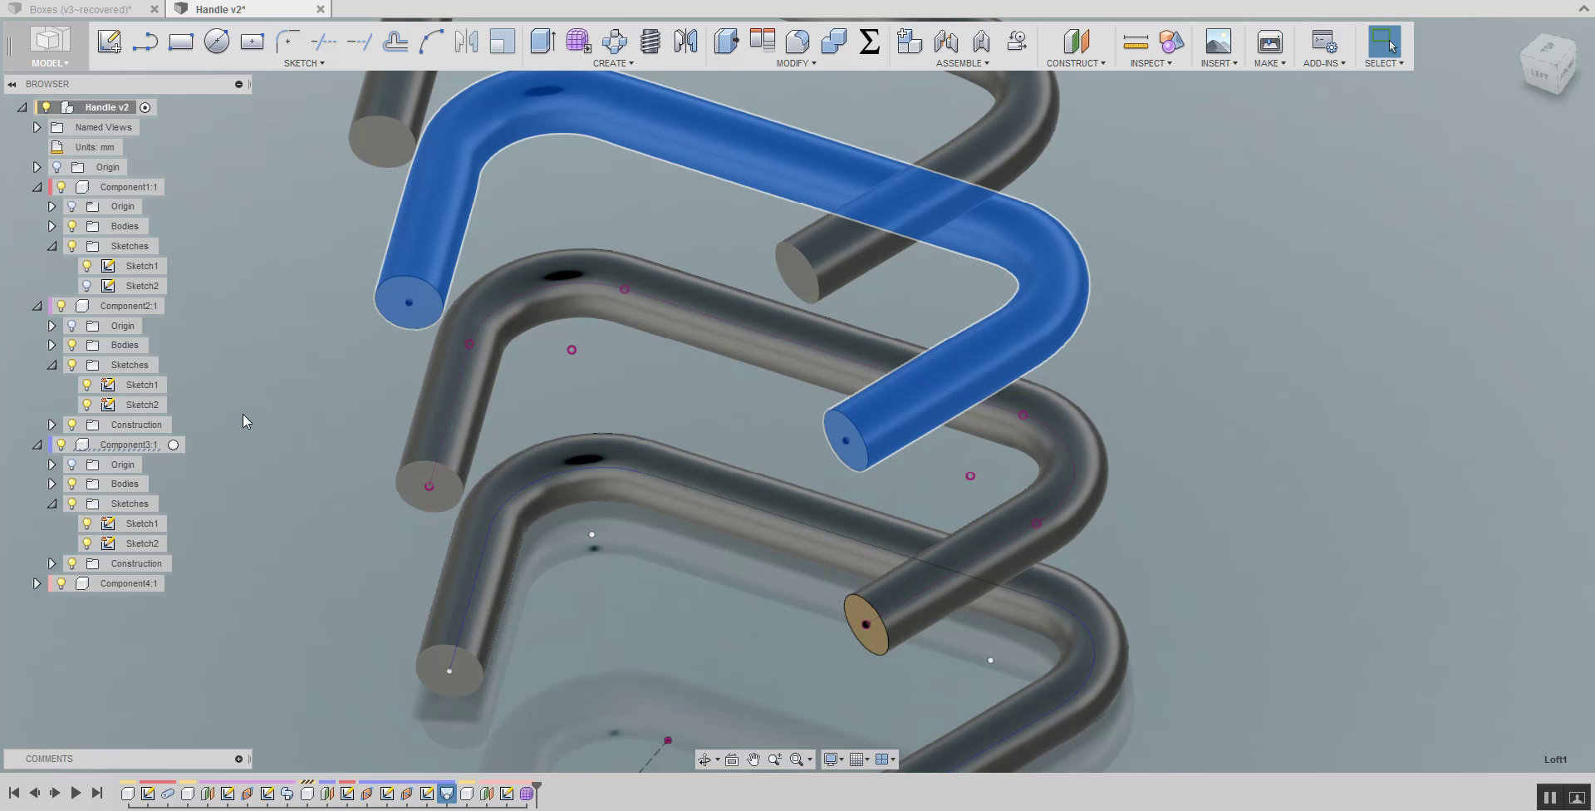
# Show Sketch1 of Component4 and clear the loft selection
pyautogui.click(36, 583)
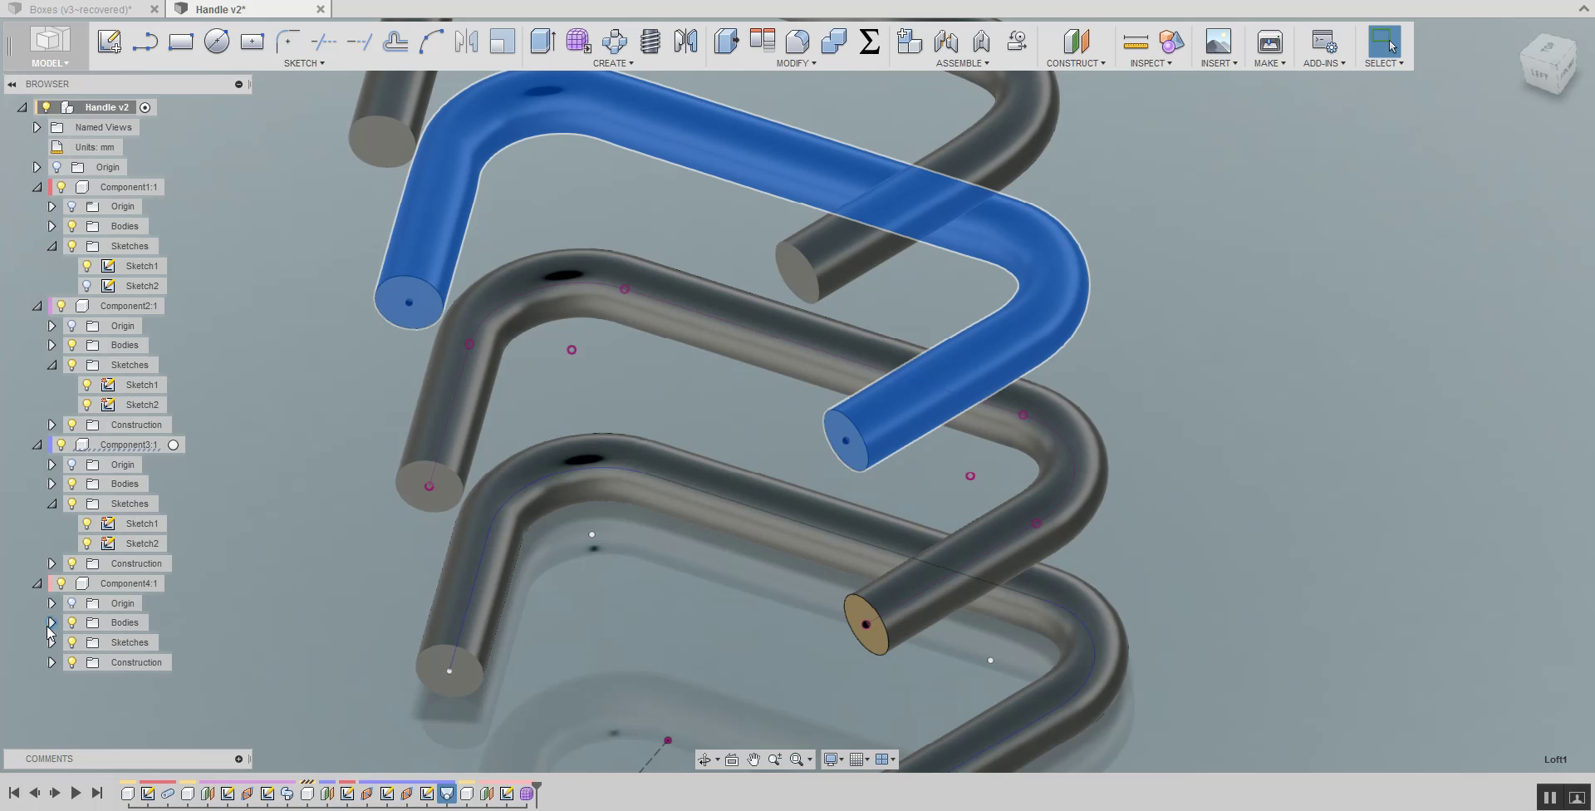
pyautogui.click(51, 642)
pyautogui.click(86, 662)
pyautogui.click(327, 536)
pyautogui.moveTo(455, 347); pyautogui.dragTo(520, 493, button='middle')
pyautogui.scroll(-1, 520, 493)
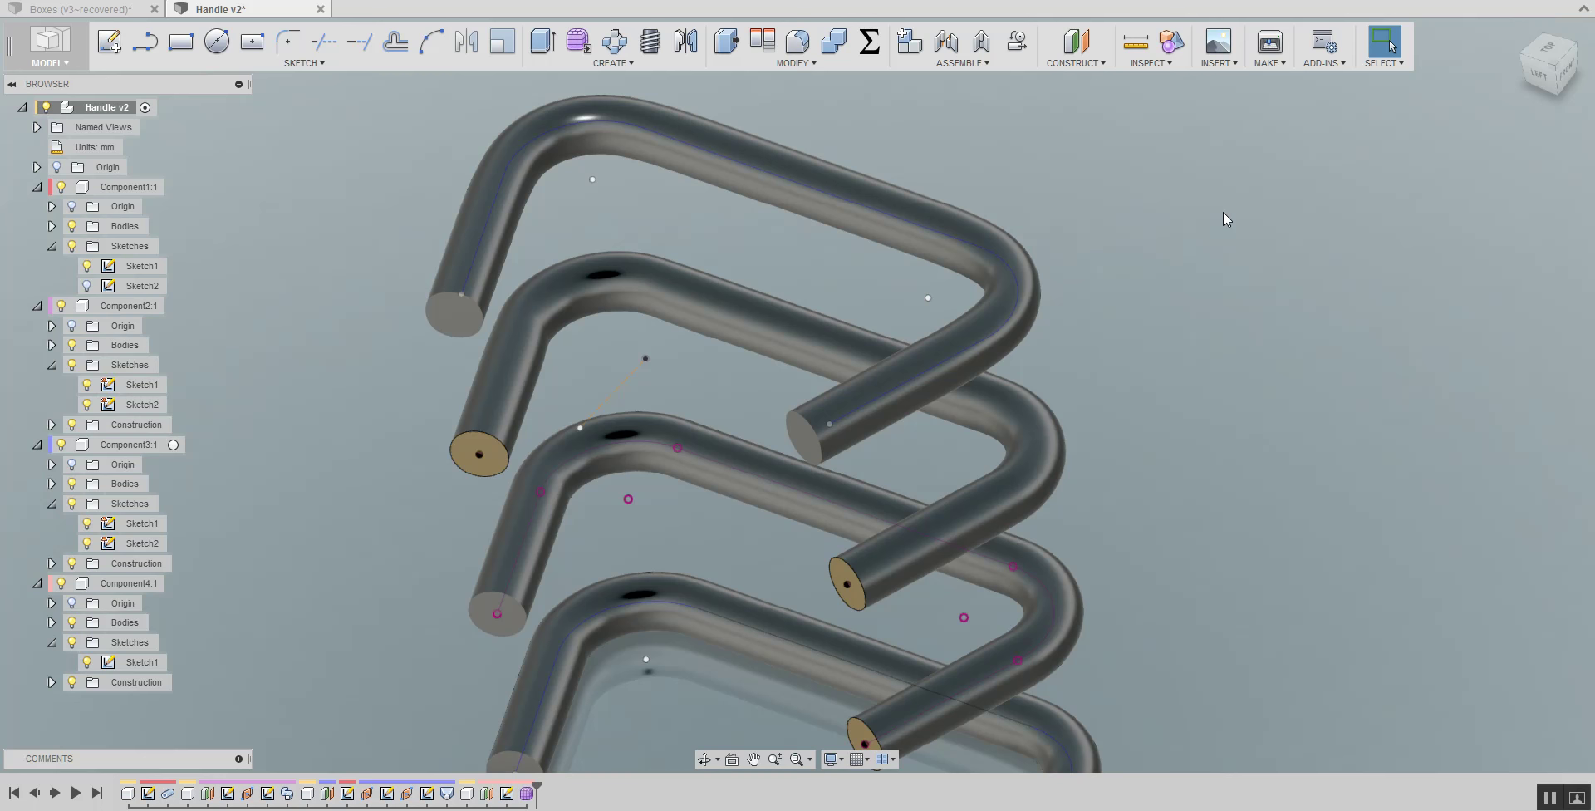
# Hide the sketches of Component4, Component3 and Component2, and collapse their sketch folders
pyautogui.click(52, 504)
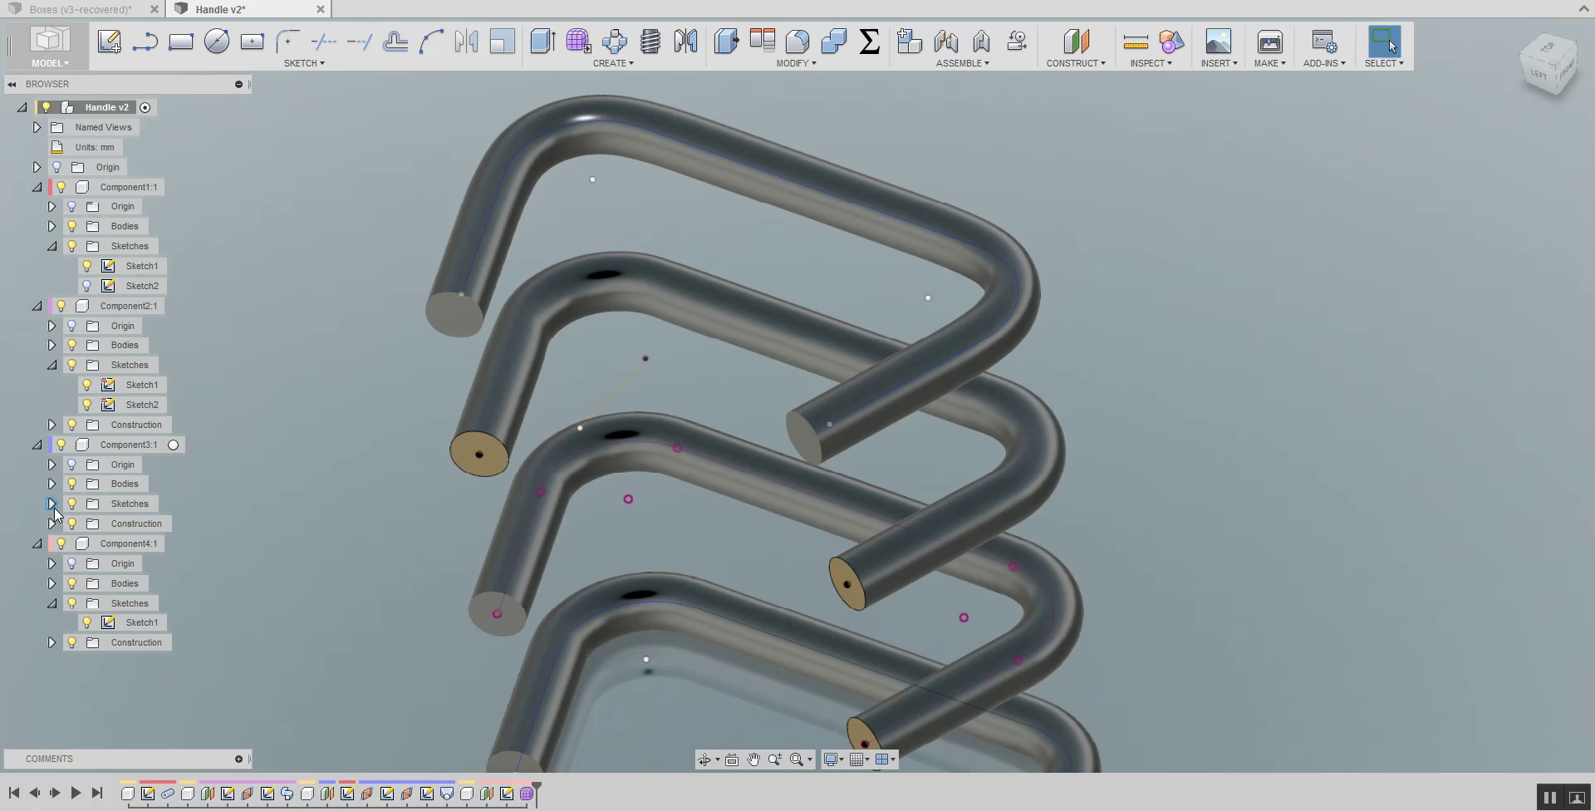
pyautogui.click(52, 603)
pyautogui.click(71, 603)
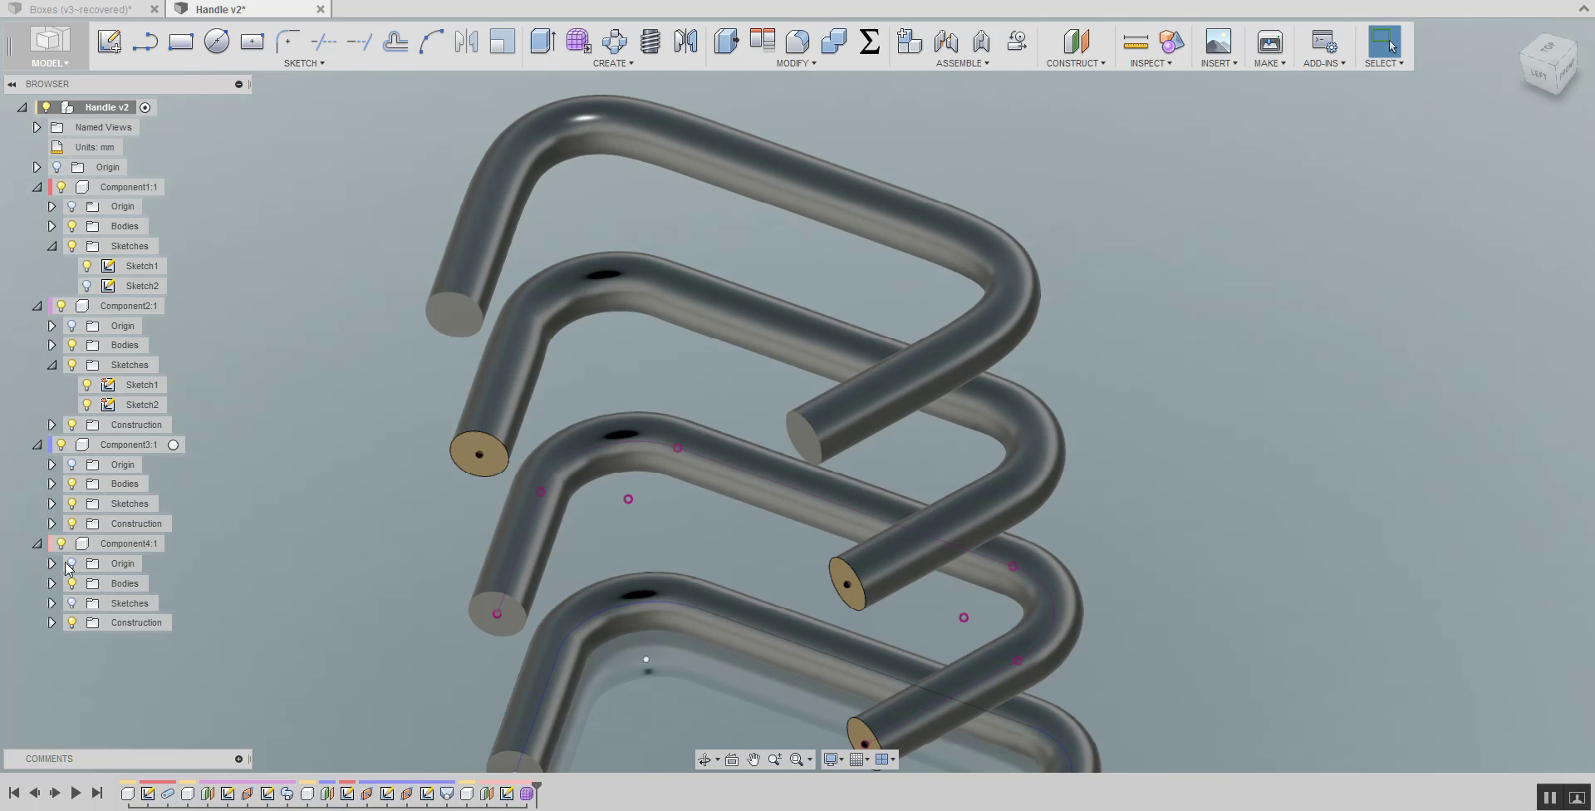
pyautogui.click(72, 503)
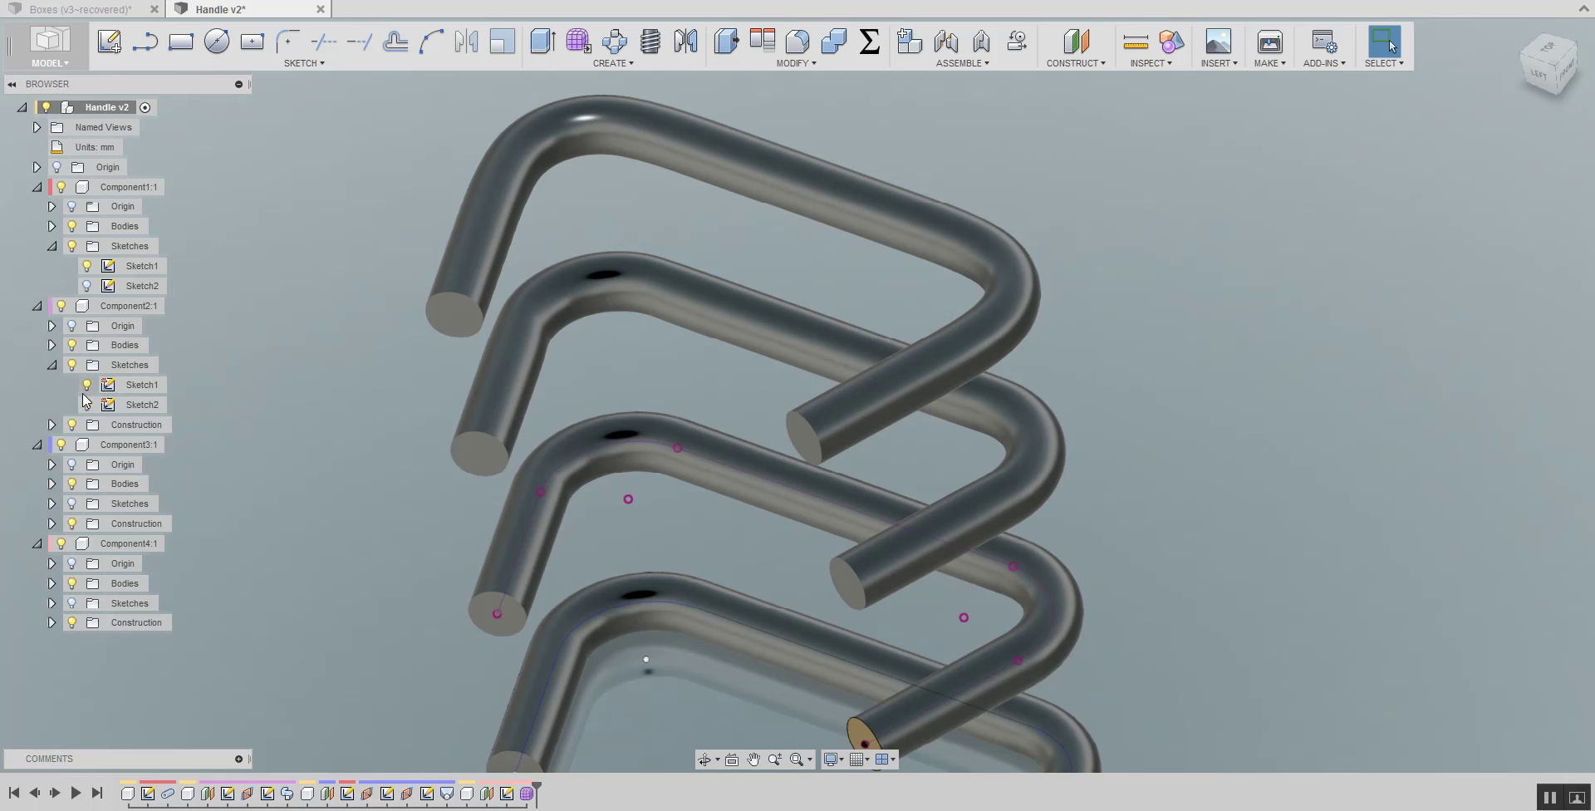
pyautogui.click(72, 365)
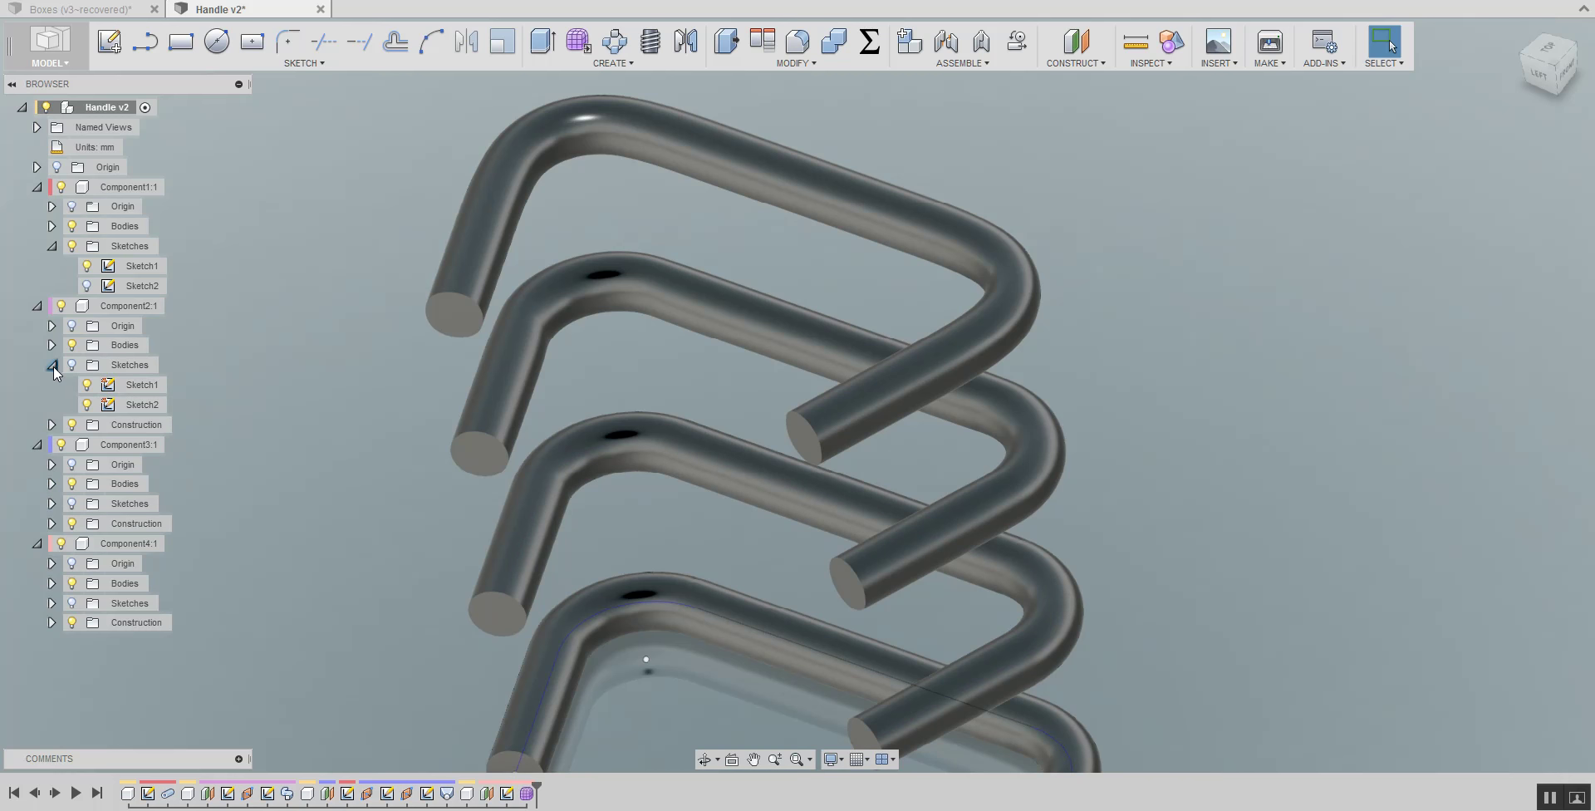
pyautogui.click(53, 365)
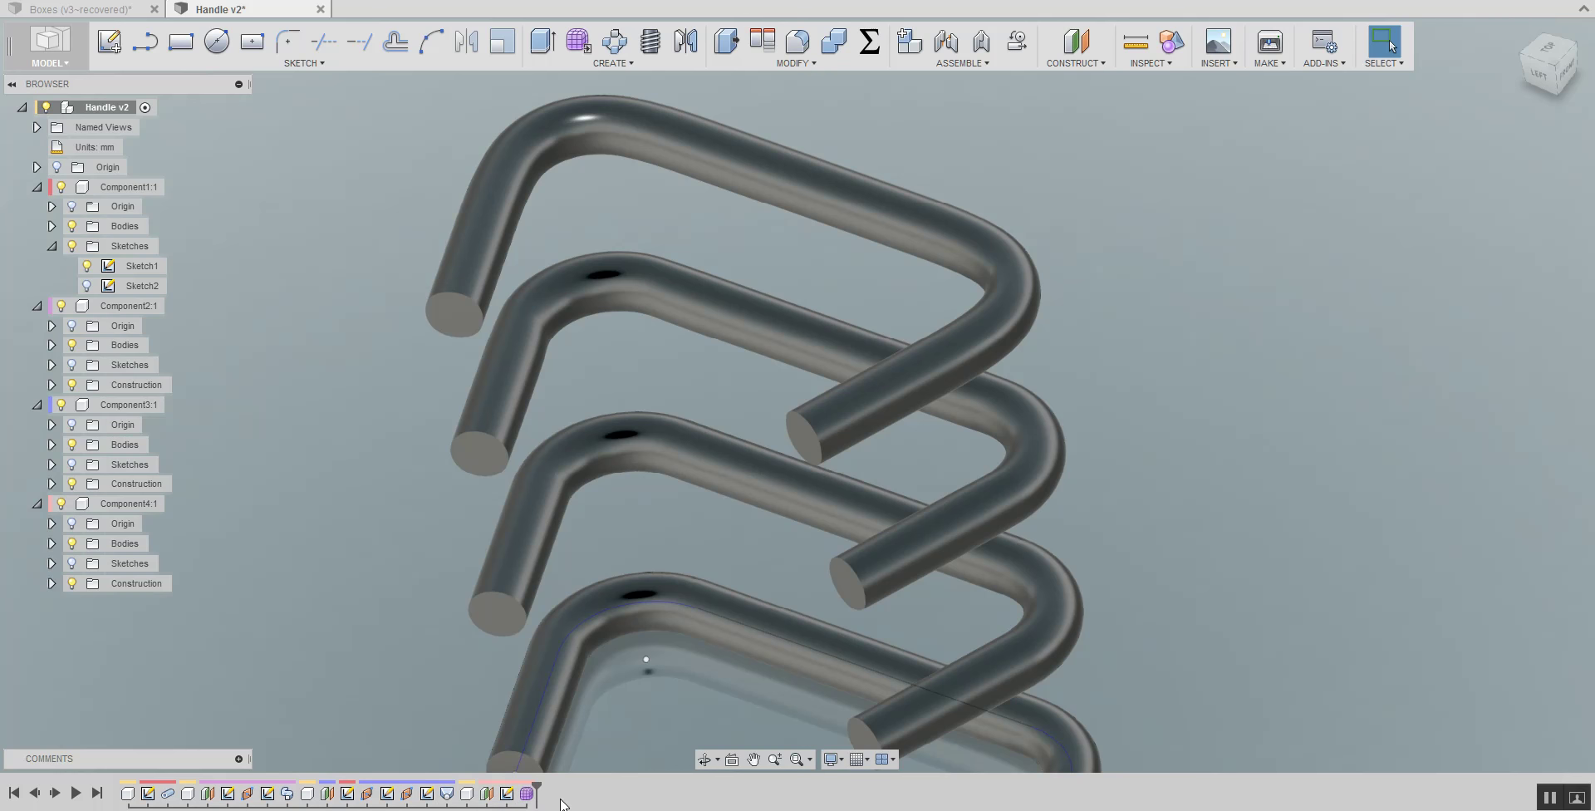
pyautogui.scroll(-3, 368, 567)
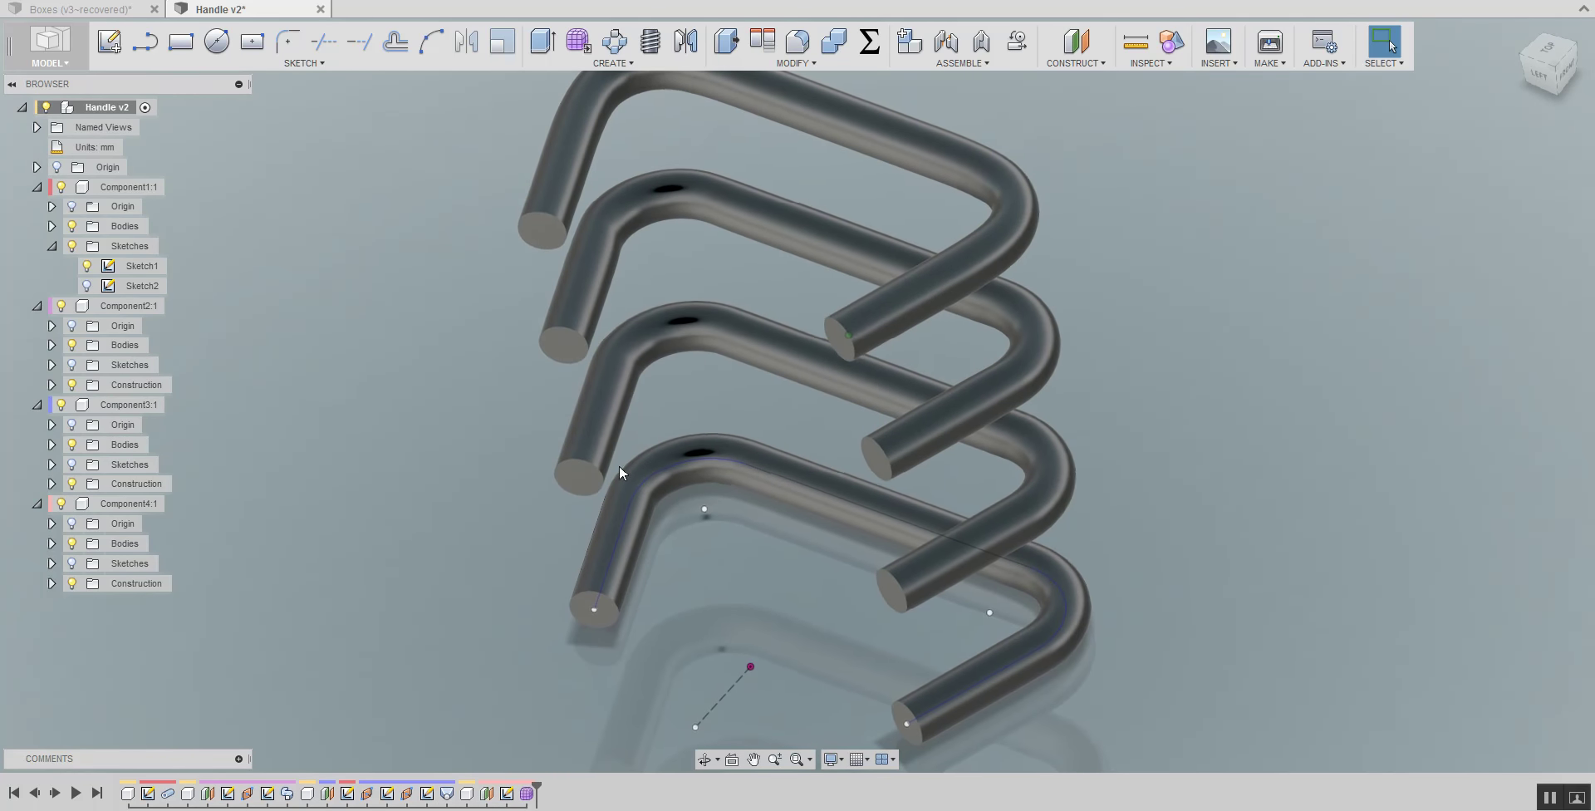